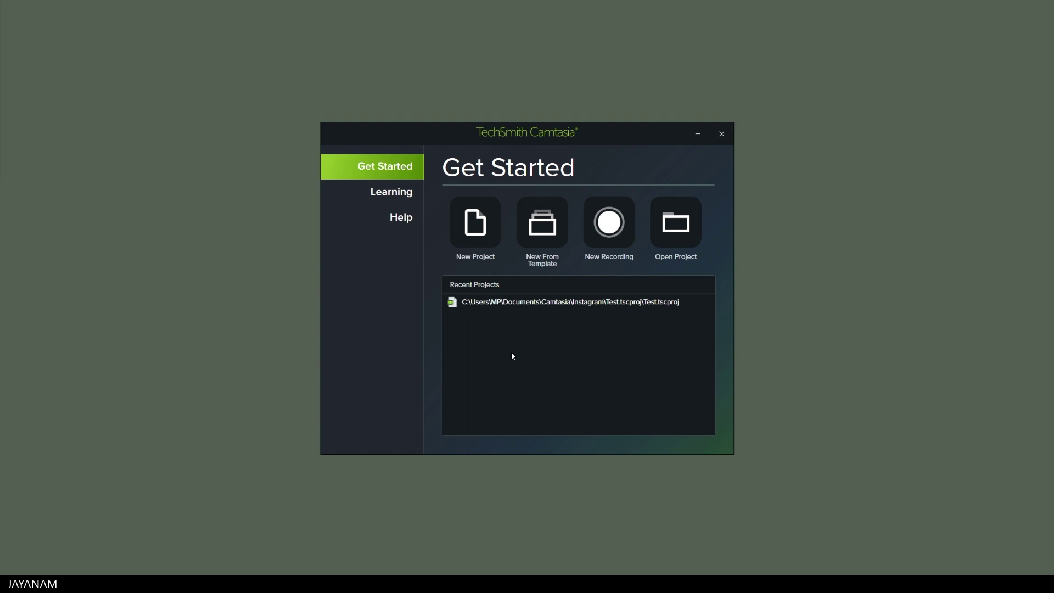
- Start a blank project and save it as Test.tscproj in the Instagram folder, replacing the existing file
{"action": "left_click", "coordinate": [475, 228]}
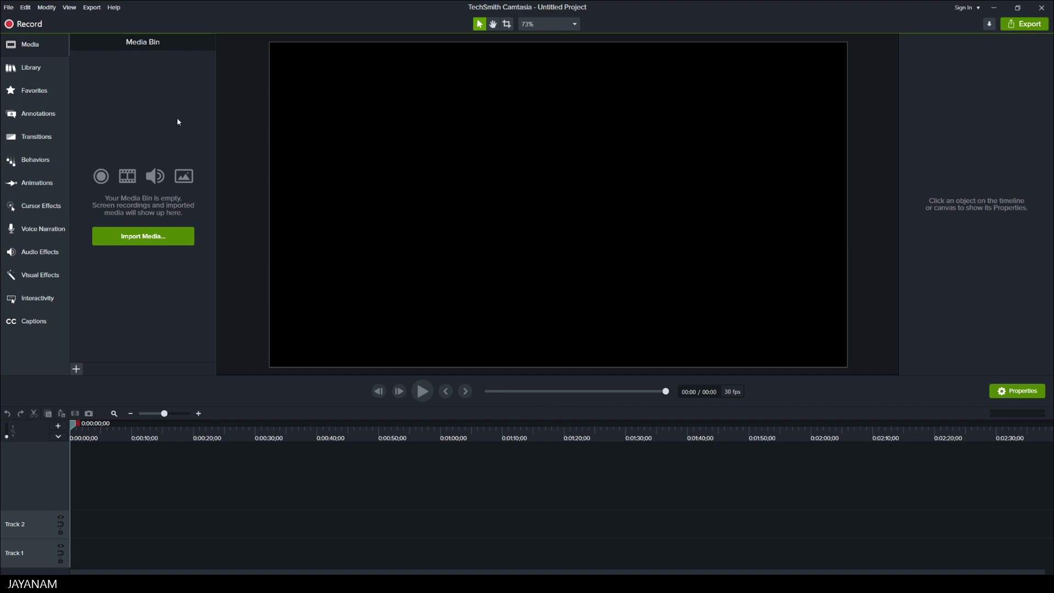
{"action": "left_click", "coordinate": [8, 7]}
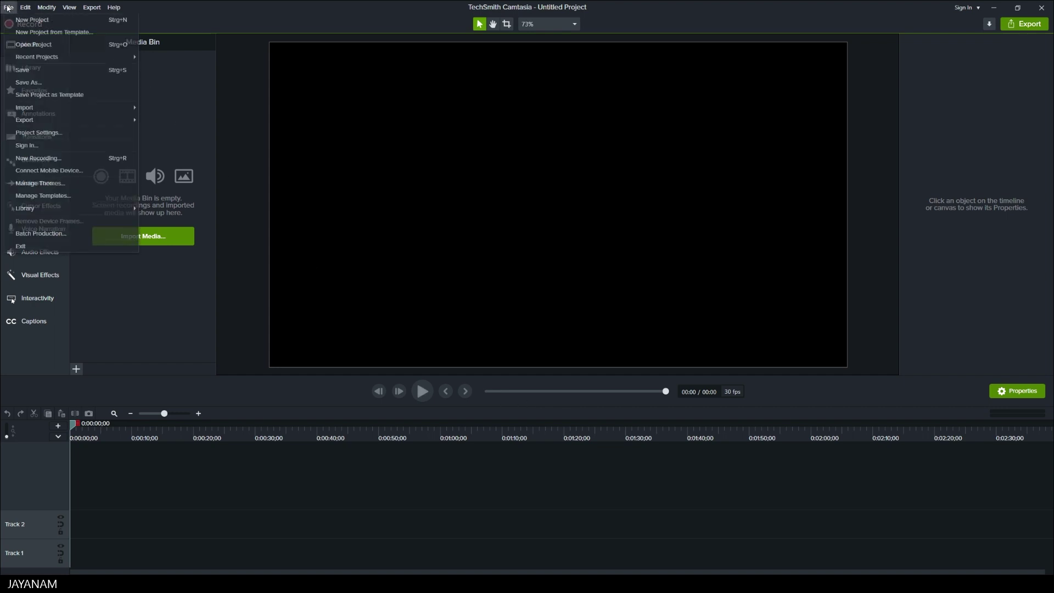
{"action": "left_click", "coordinate": [41, 82]}
{"action": "left_click", "coordinate": [215, 77]}
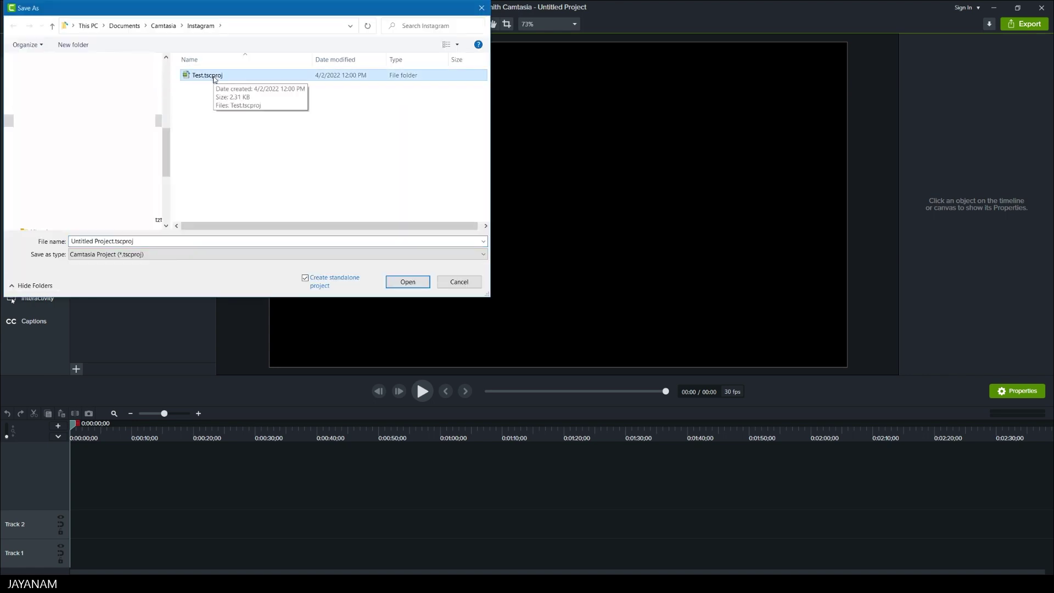
{"action": "double_click", "coordinate": [214, 77]}
{"action": "left_click", "coordinate": [565, 331]}
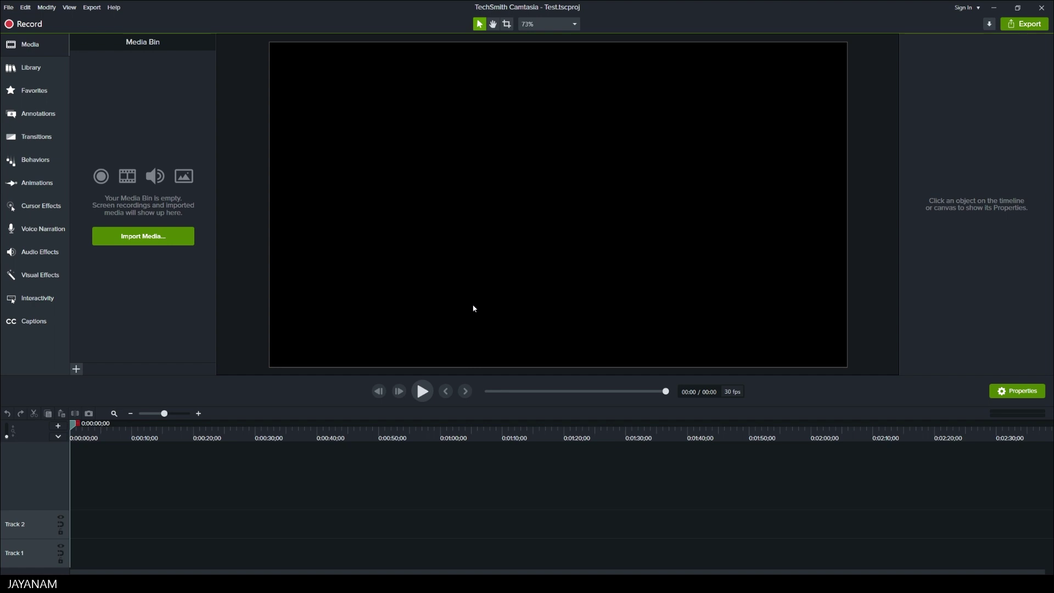
- Launch the recorder and set a 1000 × 1000 capture region near the screen's middle
{"action": "left_click", "coordinate": [22, 25]}
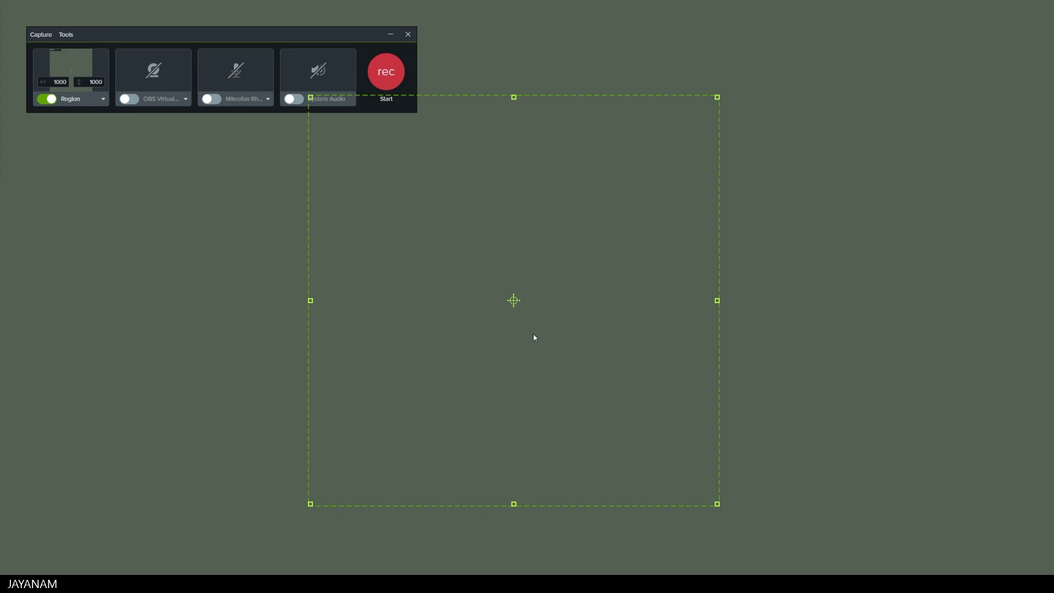
{"action": "mouse_move", "coordinate": [514, 300]}
{"action": "left_mouse_down"}
{"action": "mouse_move", "coordinate": [634, 301]}
{"action": "mouse_move", "coordinate": [522, 300]}
{"action": "left_mouse_up"}
{"action": "left_click_drag", "start_coordinate": [522, 96], "coordinate": [522, 217]}
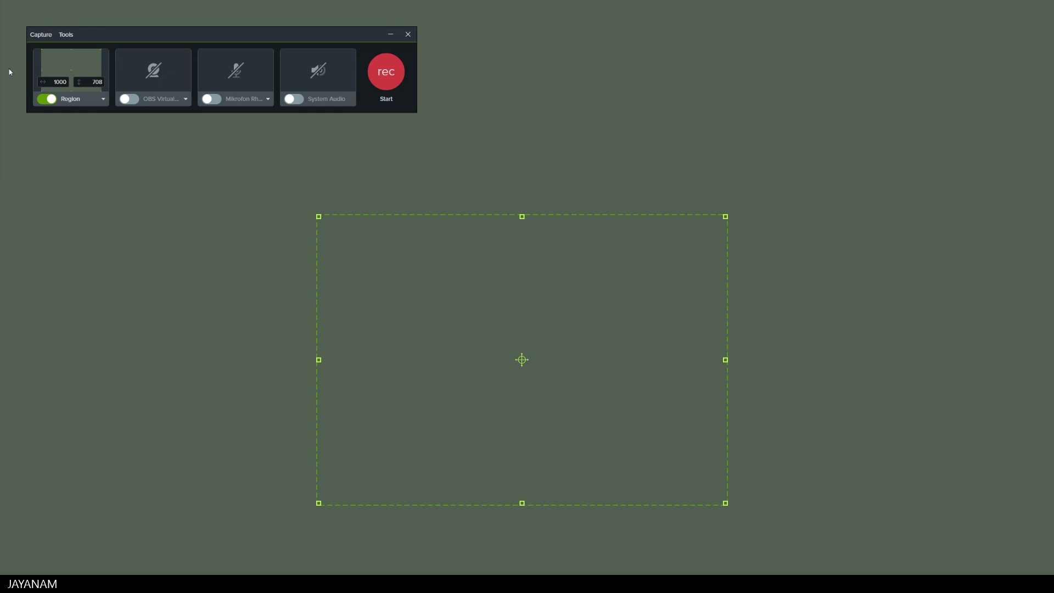
{"action": "left_click", "coordinate": [91, 82]}
{"action": "type", "text": "1000"}
{"action": "key", "text": "Return"}
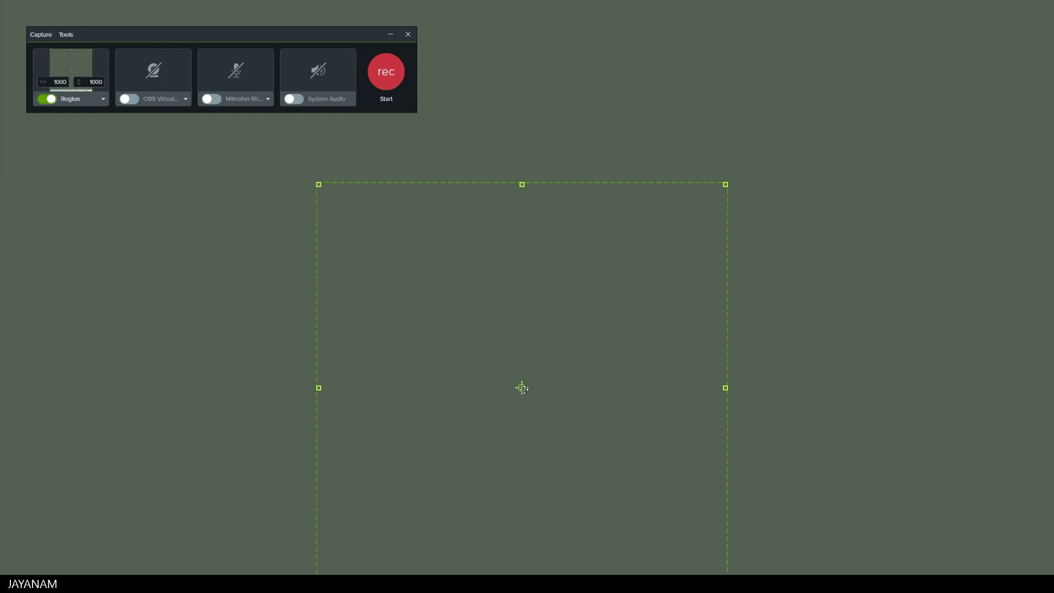
{"action": "left_click_drag", "start_coordinate": [521, 387], "coordinate": [500, 332]}
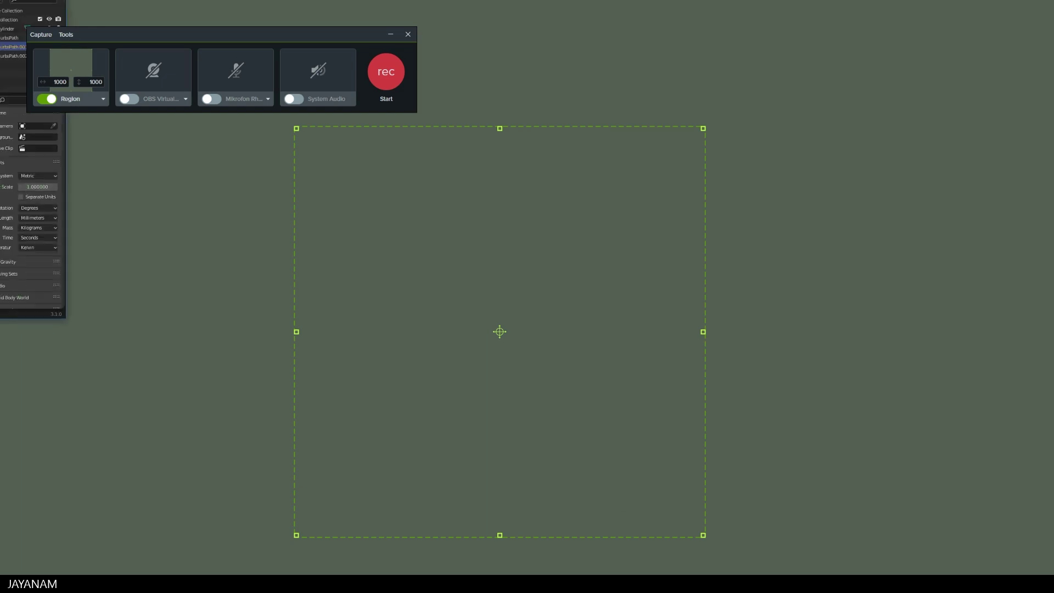
- Move and resize the Blender window to fit inside the square capture region
{"action": "left_click_drag", "start_coordinate": [0, 102], "coordinate": [489, 122]}
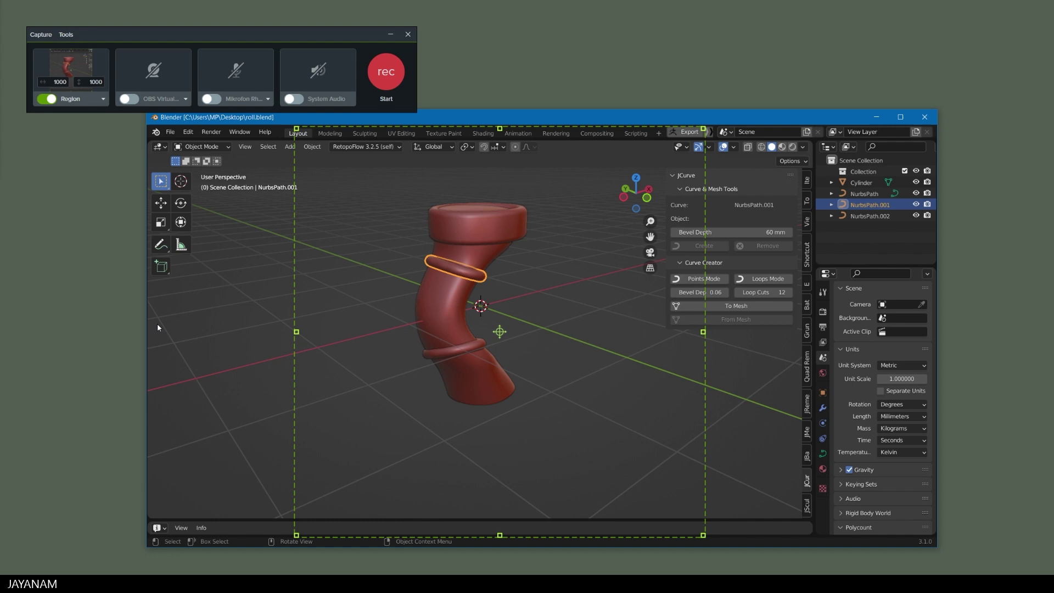
{"action": "left_click_drag", "start_coordinate": [145, 324], "coordinate": [295, 333]}
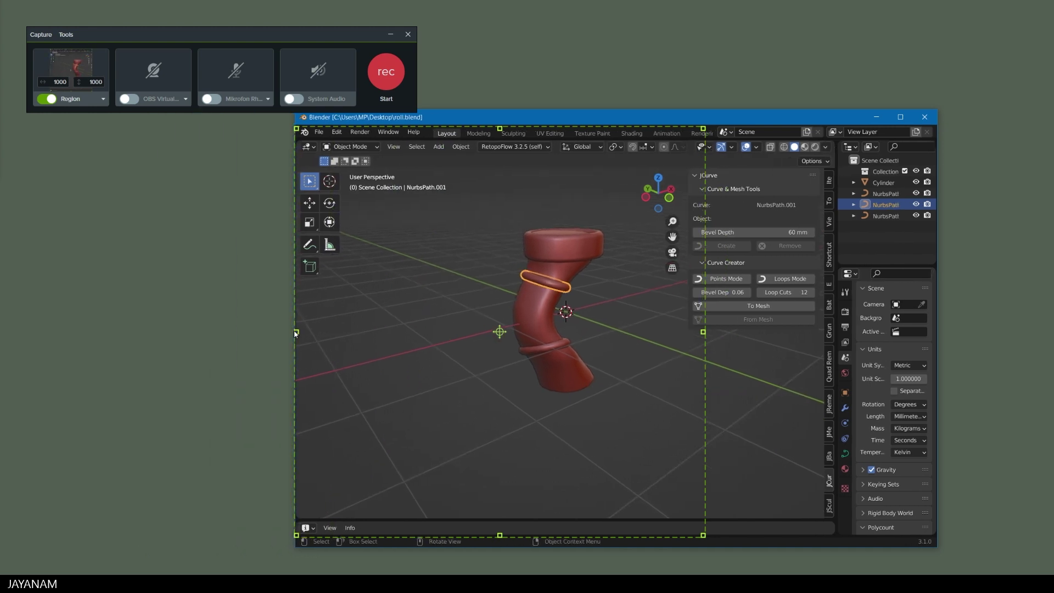
{"action": "left_click_drag", "start_coordinate": [937, 527], "coordinate": [786, 503]}
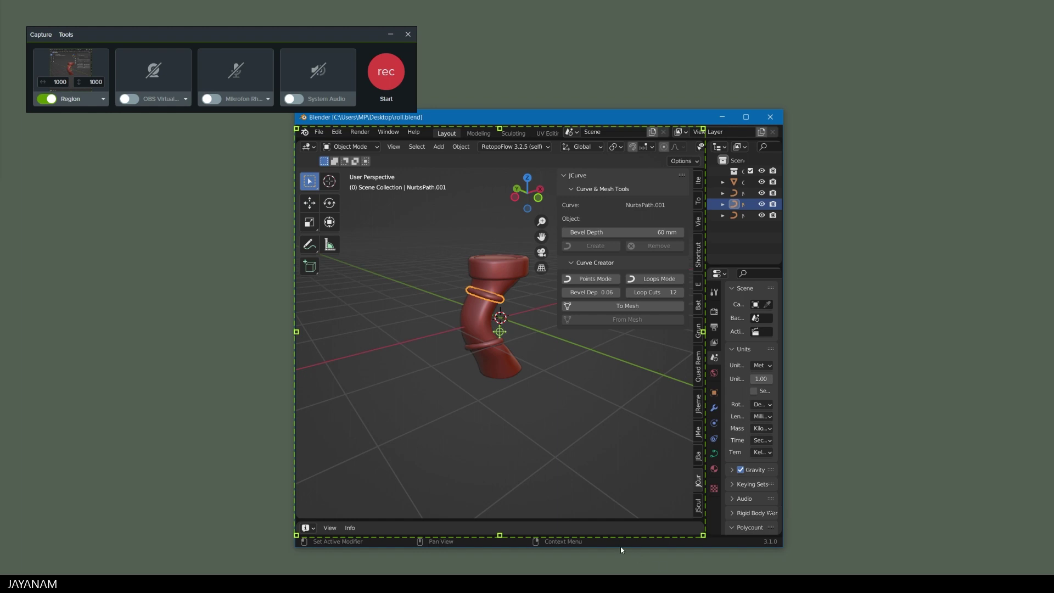
{"action": "left_click_drag", "start_coordinate": [622, 550], "coordinate": [621, 536]}
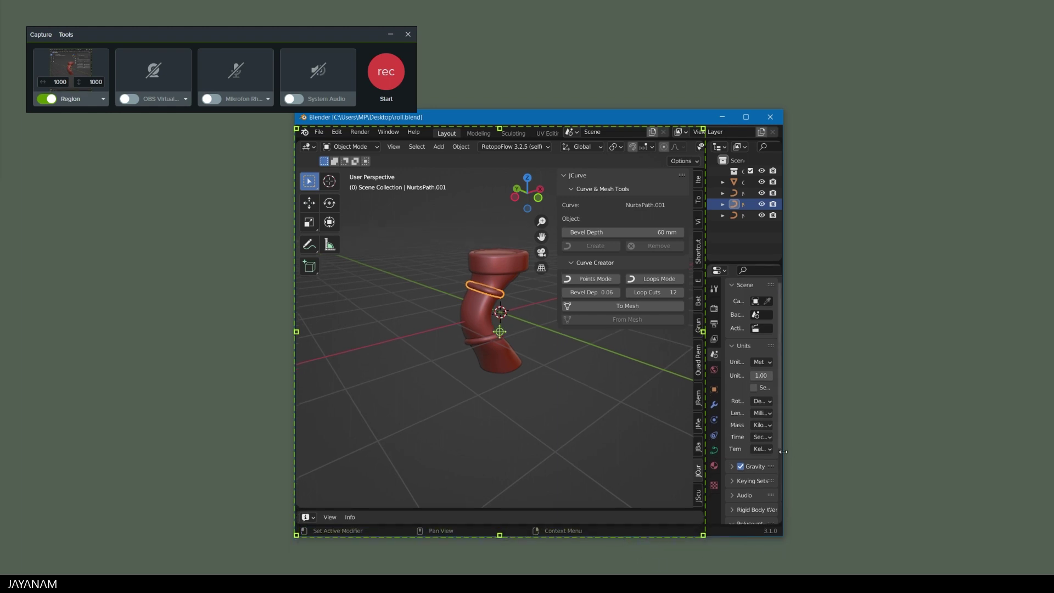
{"action": "left_click_drag", "start_coordinate": [784, 452], "coordinate": [784, 451]}
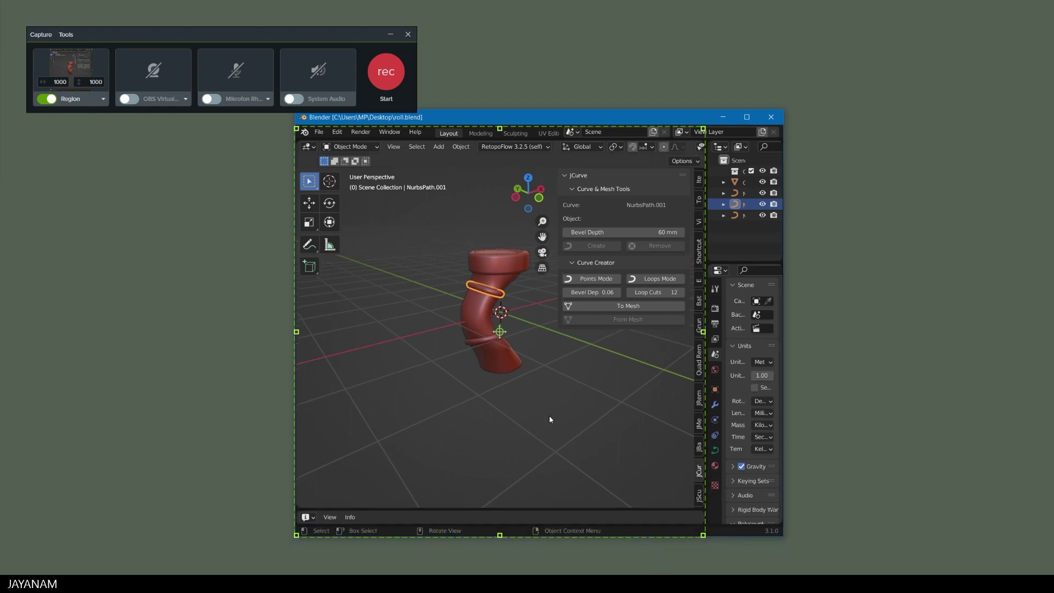
- Select the upper ring around the tube and shift the recorder controls up slightly
{"action": "left_click", "coordinate": [483, 291]}
{"action": "left_click", "coordinate": [497, 308]}
{"action": "left_click_drag", "start_coordinate": [396, 75], "coordinate": [396, 61]}
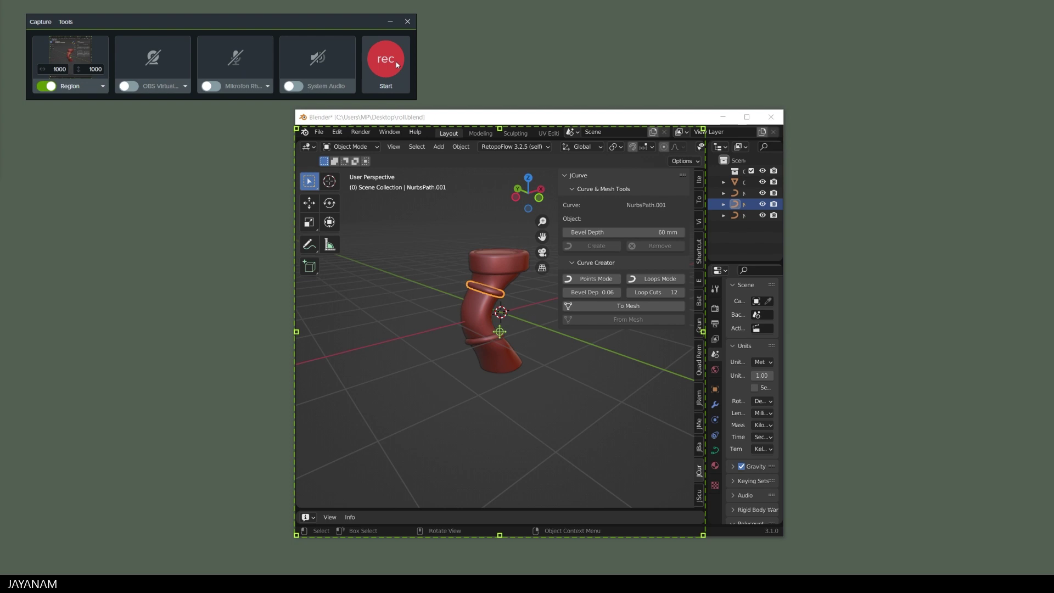
- Start recording and convert the upper ring curve to a mesh with JCurve To Mesh
{"action": "left_click", "coordinate": [393, 61]}
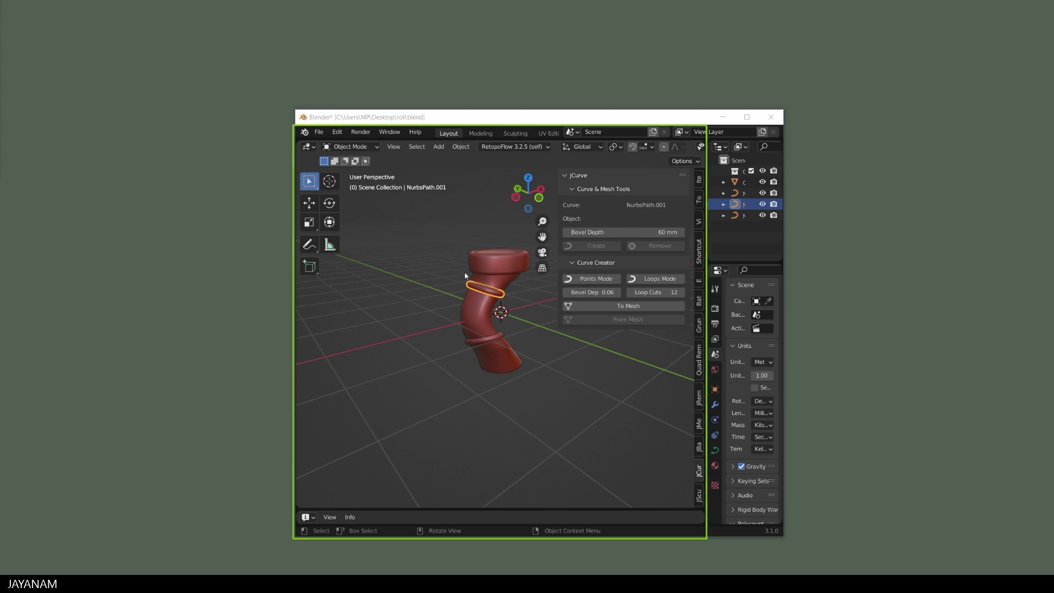
{"action": "scroll", "coordinate": [501, 292], "scroll_direction": "up", "scroll_amount": 4}
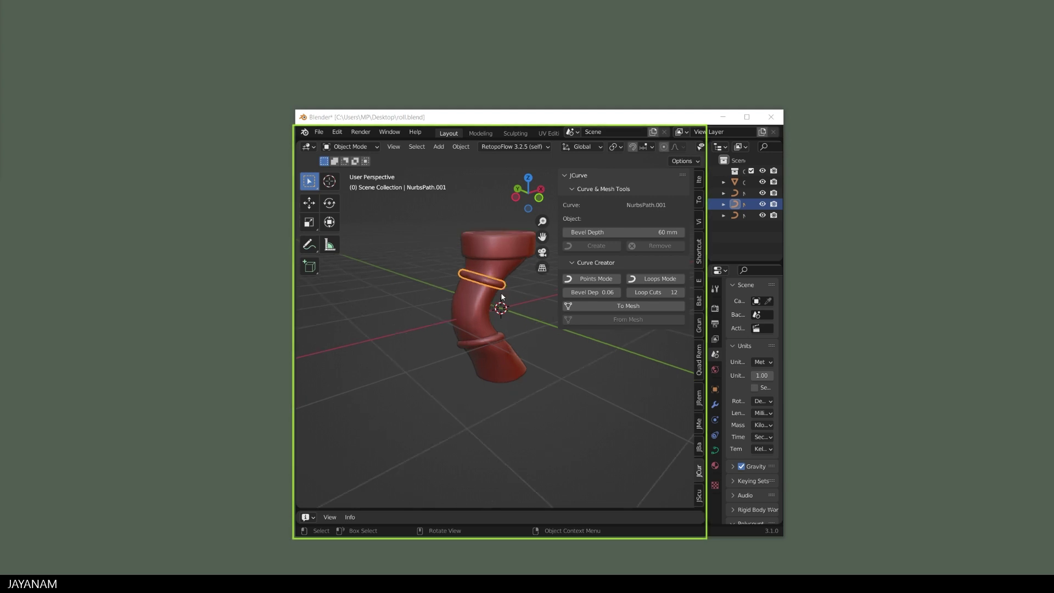
{"action": "left_click", "coordinate": [483, 253]}
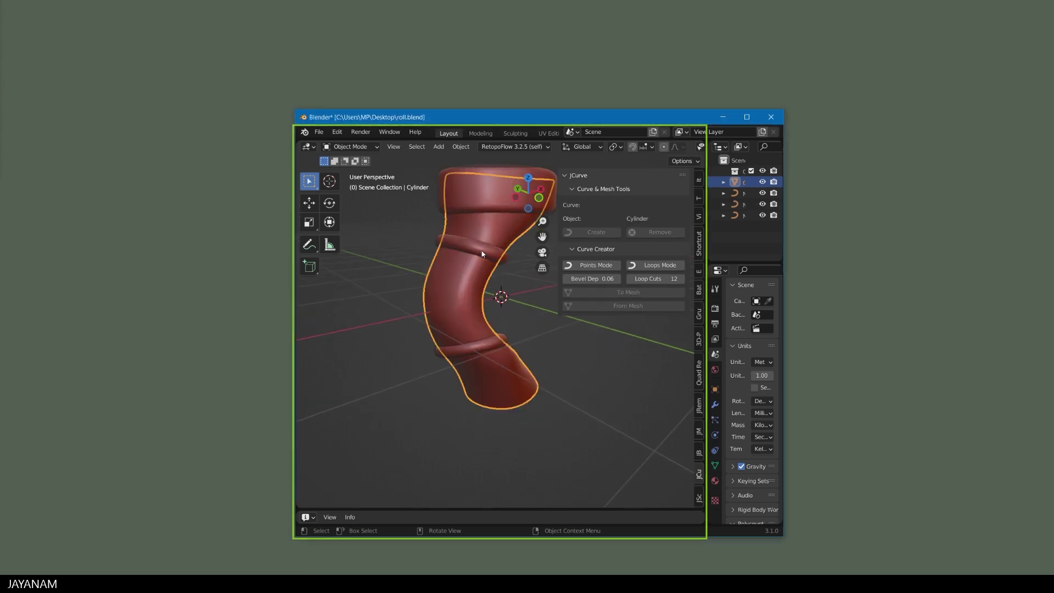
{"action": "left_click", "coordinate": [483, 254]}
{"action": "key", "text": "Tab"}
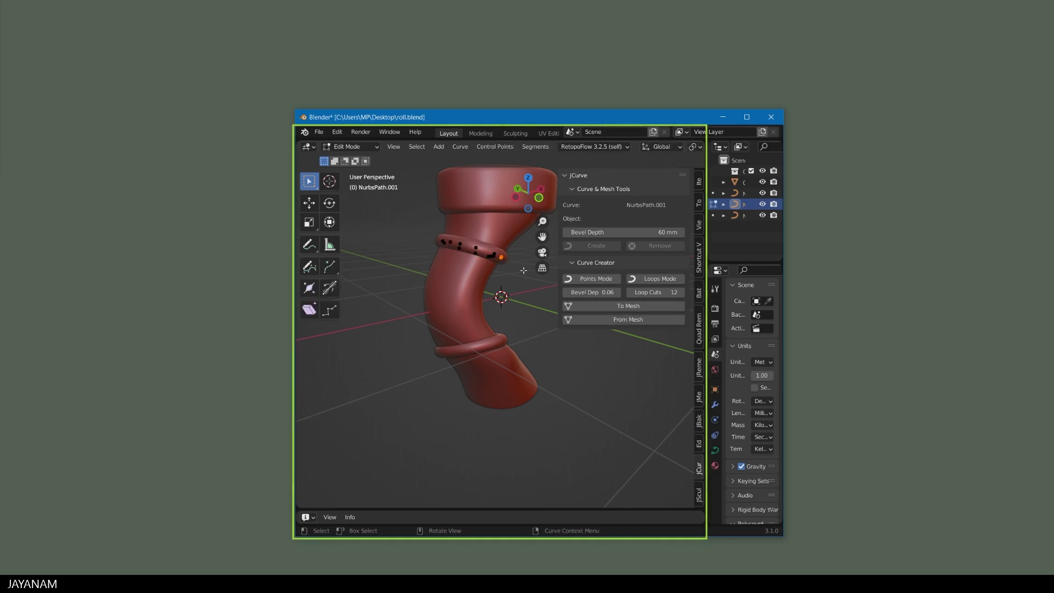
{"action": "key", "text": "Tab"}
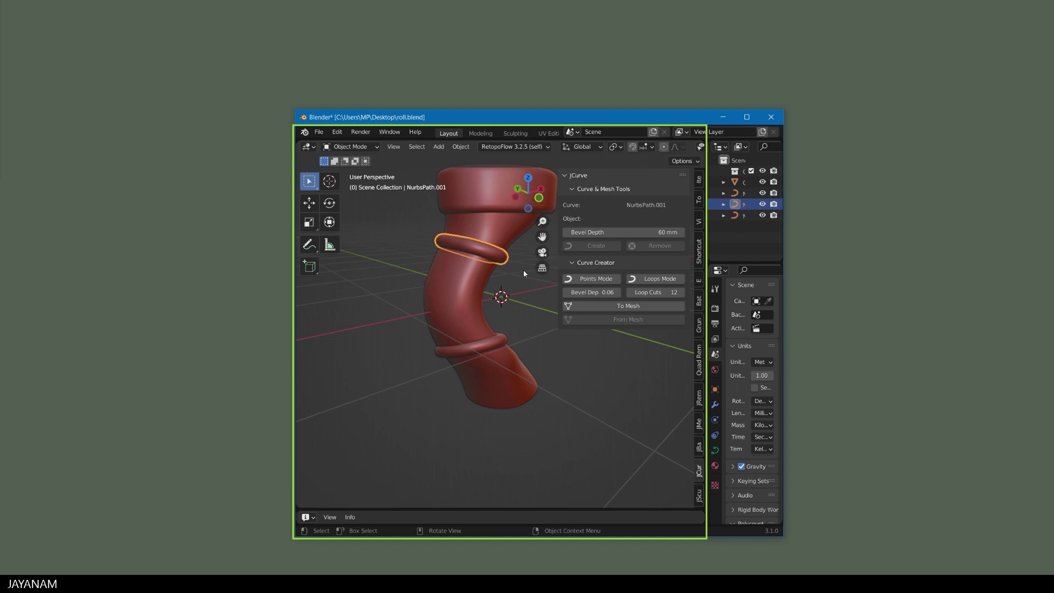
{"action": "left_click", "coordinate": [623, 308]}
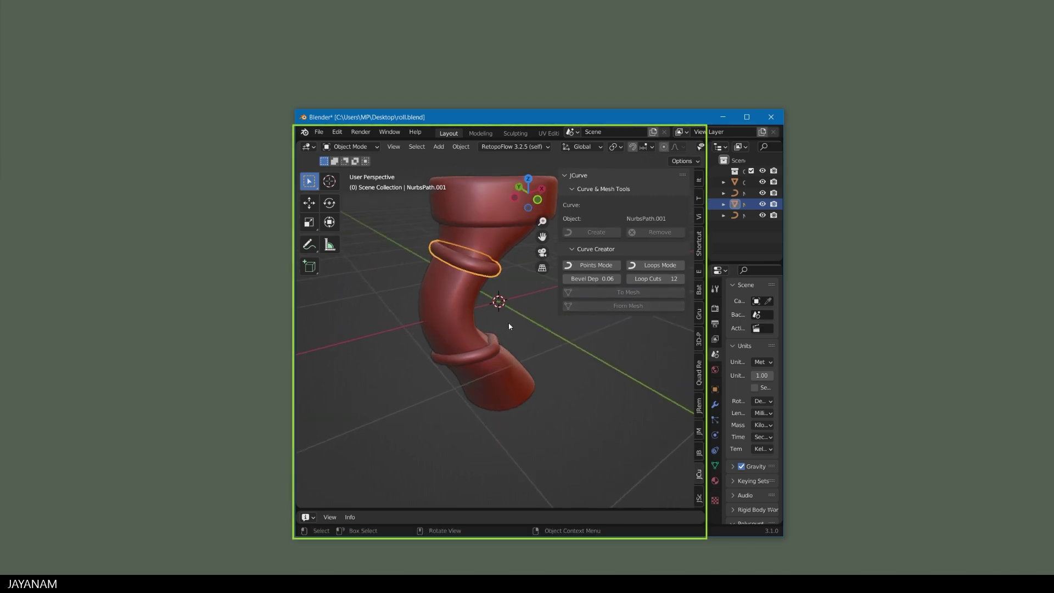
{"action": "key", "text": "Tab"}
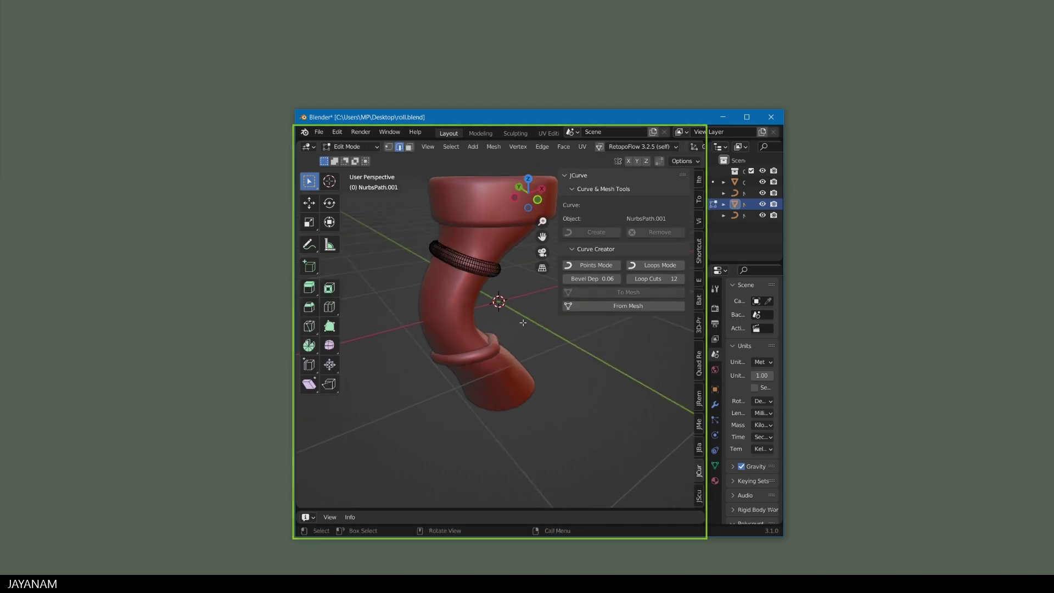
{"action": "left_click_drag", "start_coordinate": [518, 321], "coordinate": [583, 349]}
{"action": "key", "text": "Tab"}
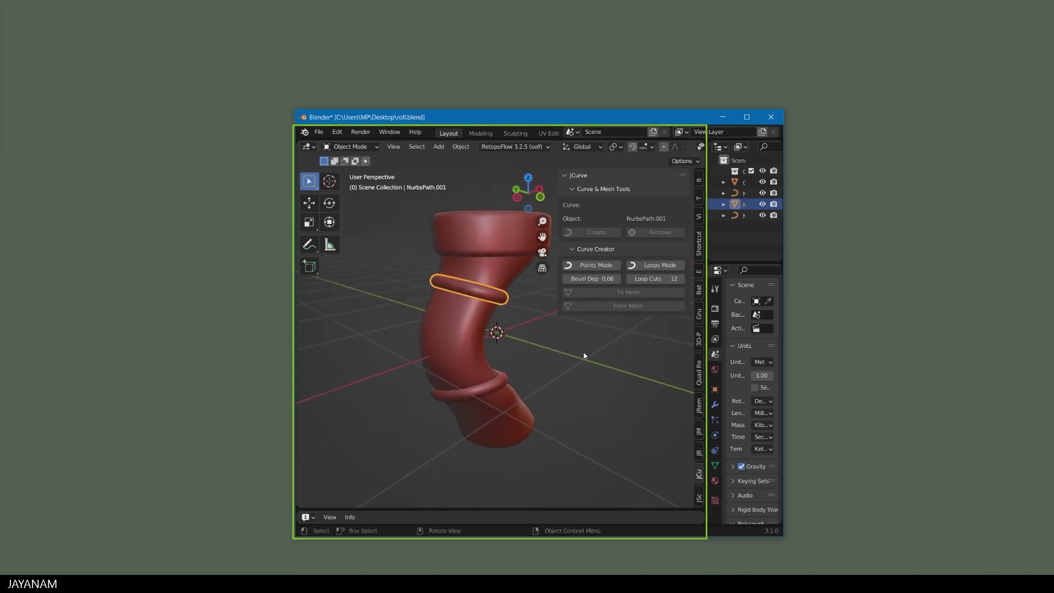
- Set the lower ring's Bevel Depth to 90 mm, then stop recording with F10
{"action": "left_click", "coordinate": [493, 390]}
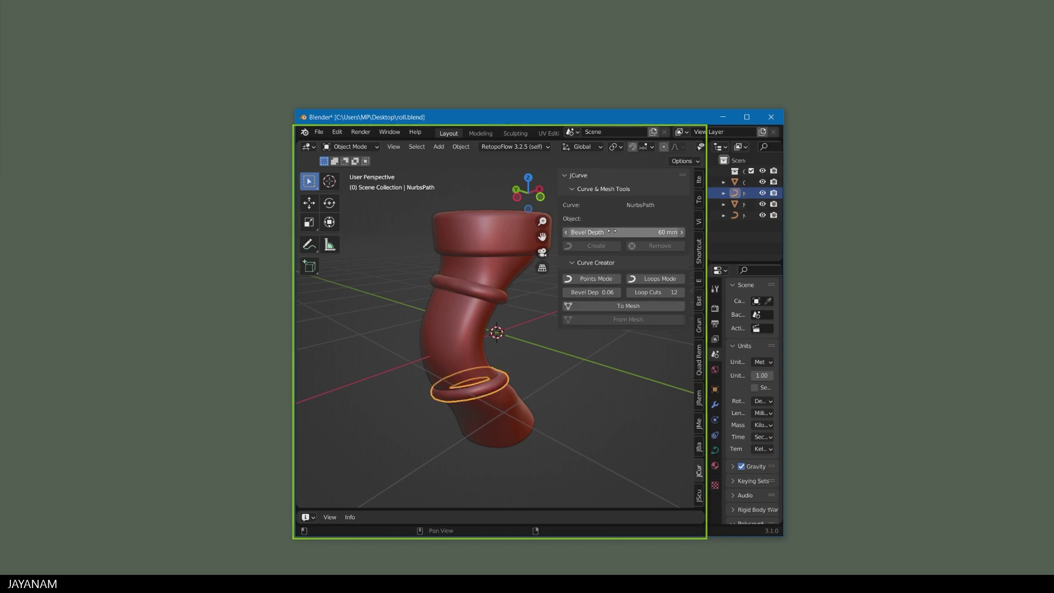
{"action": "left_click", "coordinate": [681, 233]}
{"action": "left_click", "coordinate": [682, 232]}
{"action": "left_click", "coordinate": [682, 232]}
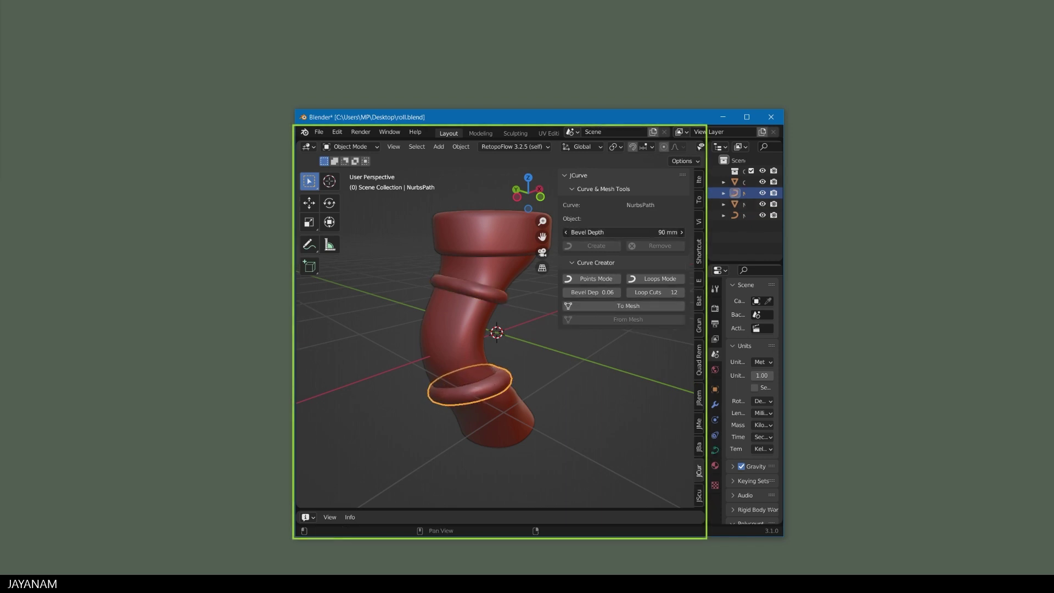
{"action": "left_click", "coordinate": [682, 232]}
{"action": "left_click", "coordinate": [566, 232]}
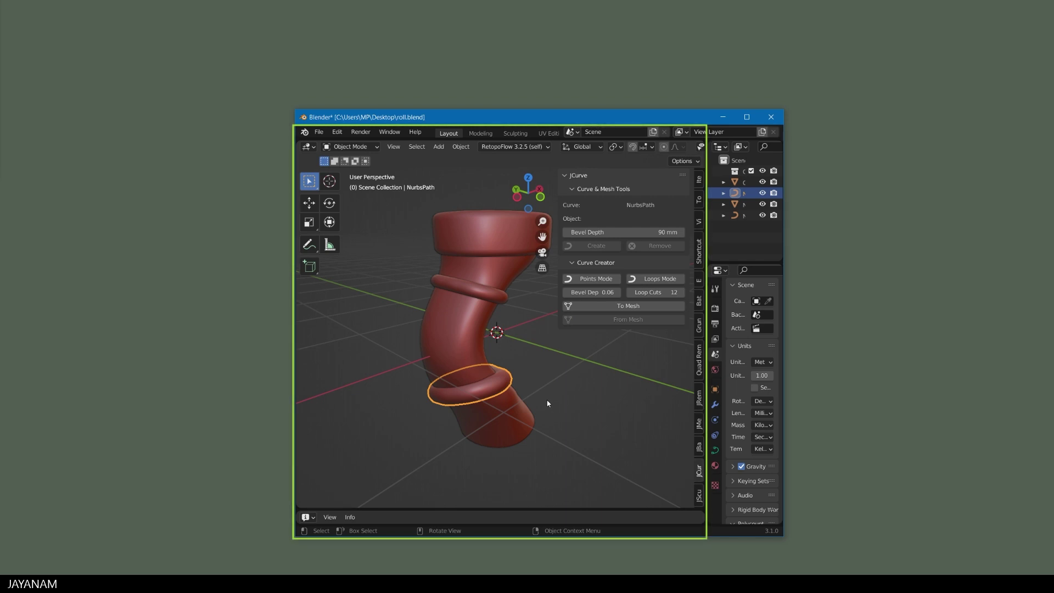
{"action": "key", "text": "F10"}
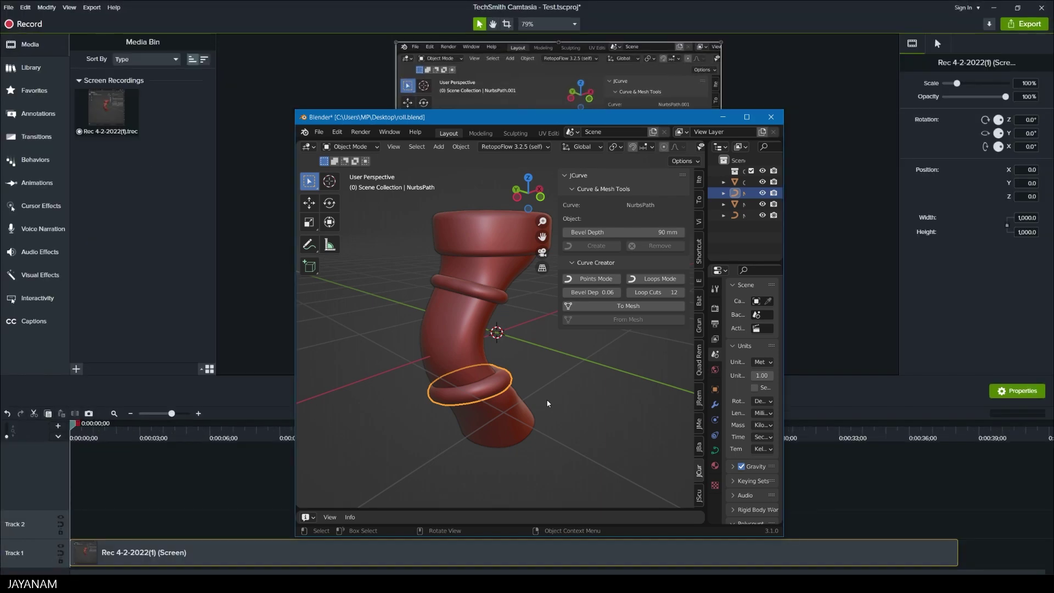
- Close Blender without saving, then scrub the Rec 4-2-2022(1) clip on Track 1 and deselect it
{"action": "left_click", "coordinate": [771, 117]}
{"action": "left_click", "coordinate": [558, 349]}
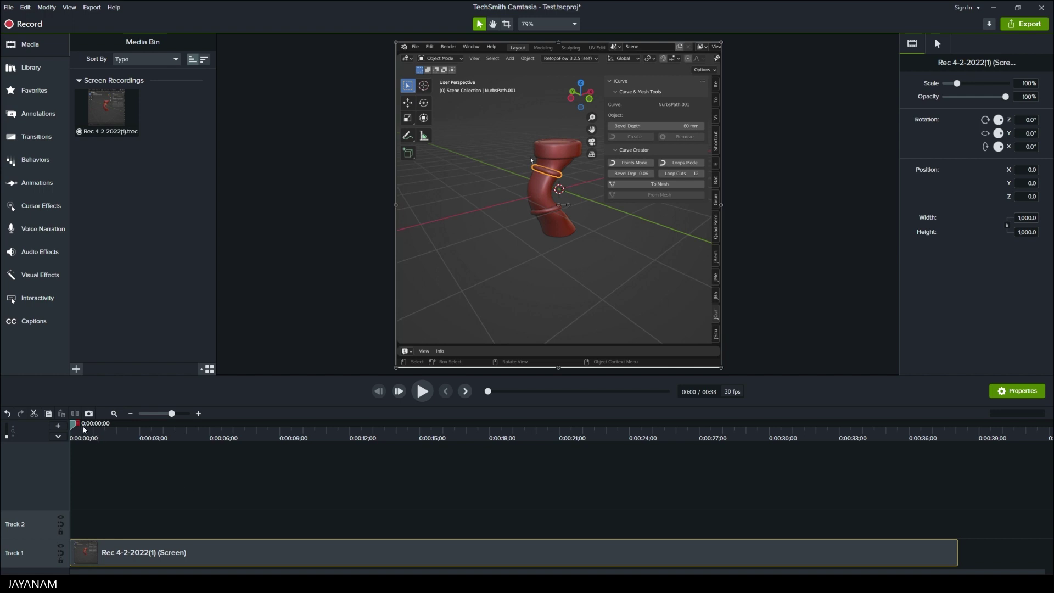
{"action": "mouse_move", "coordinate": [76, 426]}
{"action": "left_mouse_down"}
{"action": "mouse_move", "coordinate": [466, 443]}
{"action": "mouse_move", "coordinate": [72, 441]}
{"action": "left_mouse_up"}
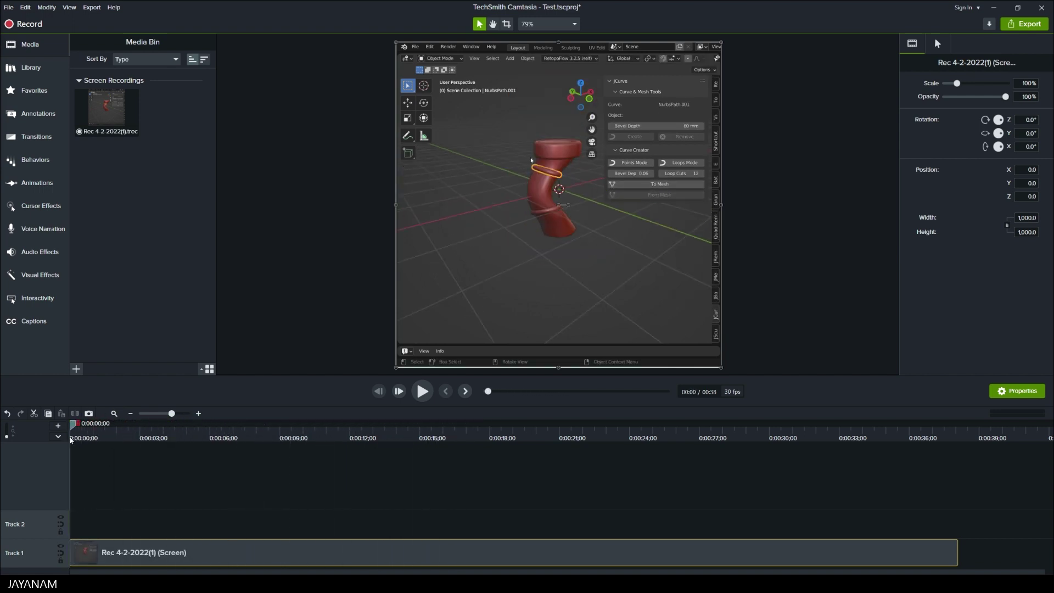
{"action": "left_click", "coordinate": [248, 466]}
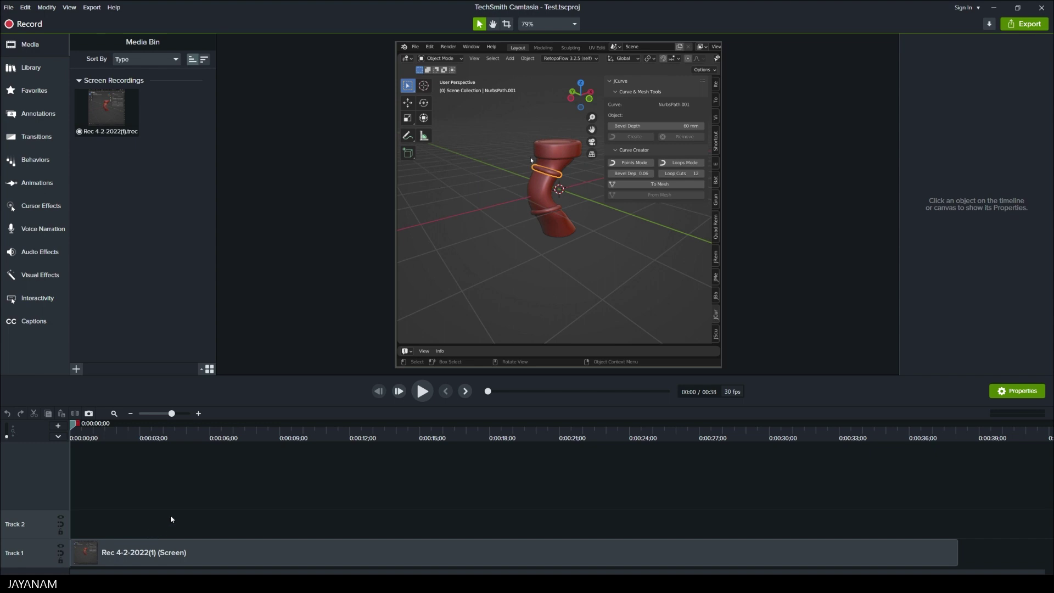
- Add the circleripple-01 lower third to Track 2 and nudge it lower in the frame
{"action": "left_click", "coordinate": [37, 68]}
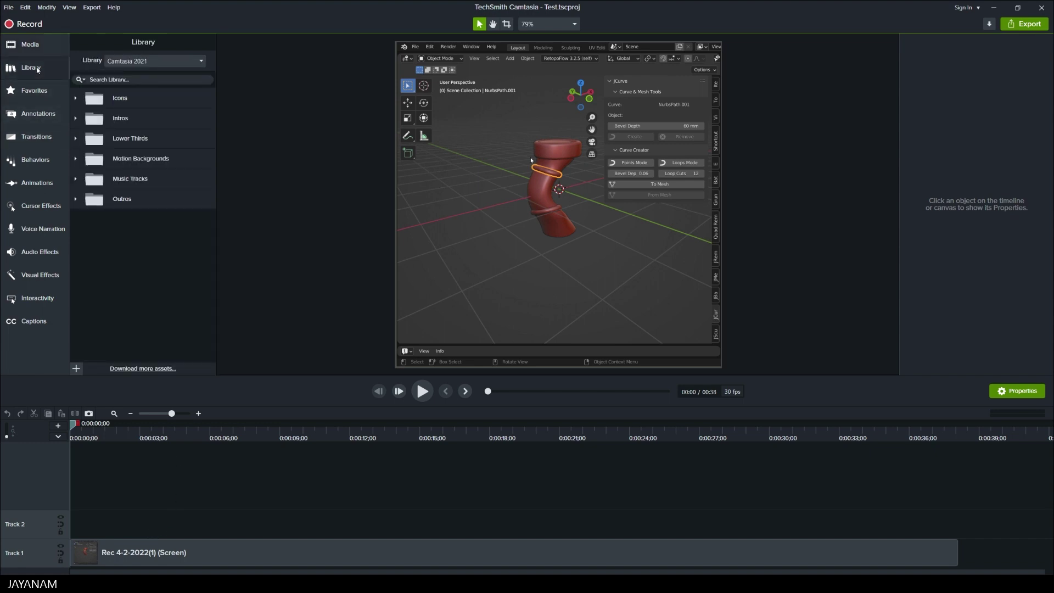
{"action": "left_click", "coordinate": [77, 141]}
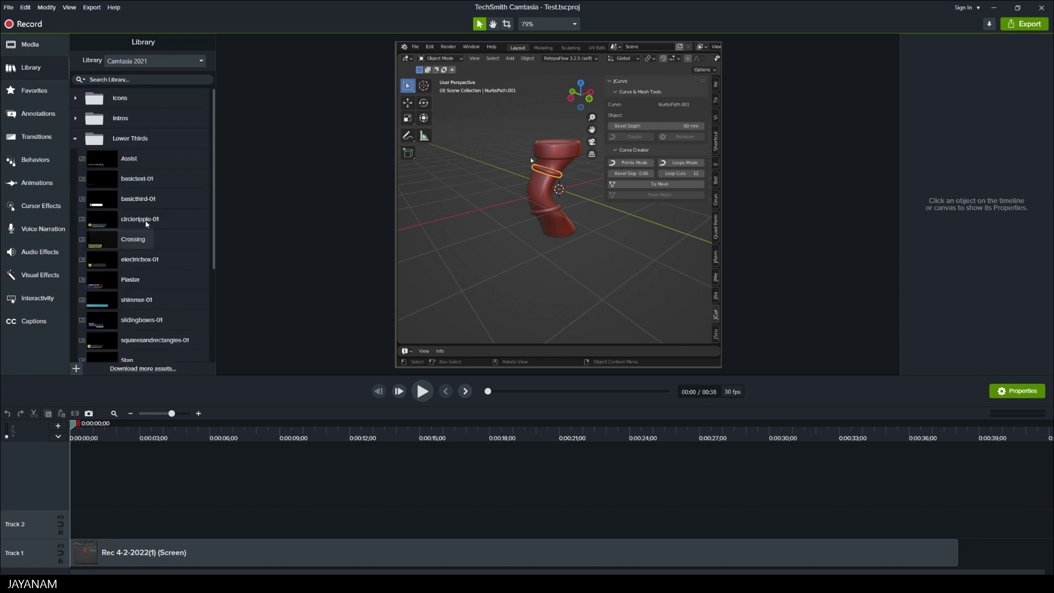
{"action": "left_click_drag", "start_coordinate": [145, 222], "coordinate": [72, 530]}
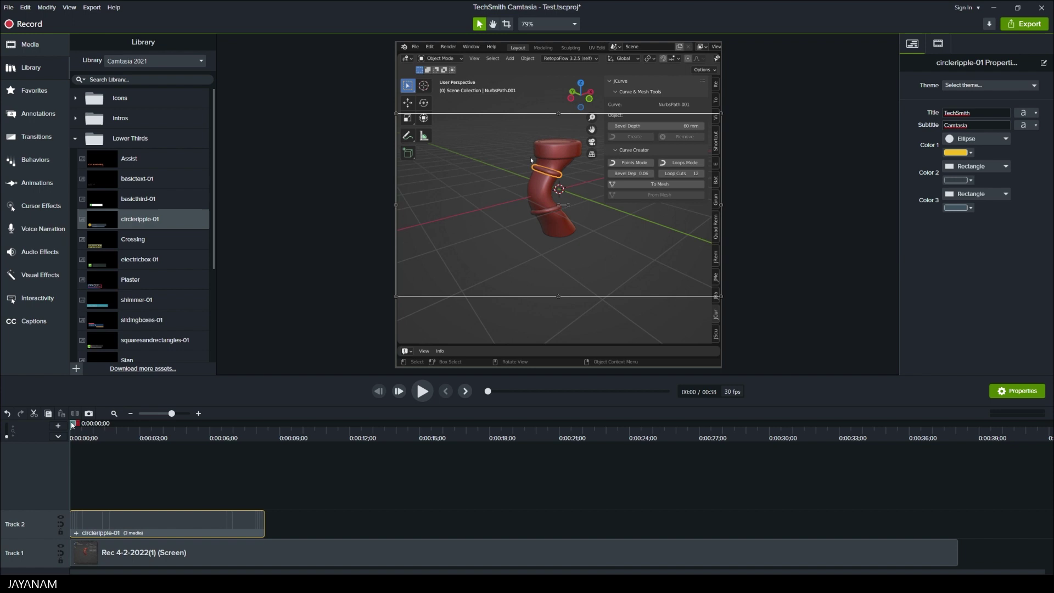
{"action": "left_click_drag", "start_coordinate": [73, 424], "coordinate": [154, 432]}
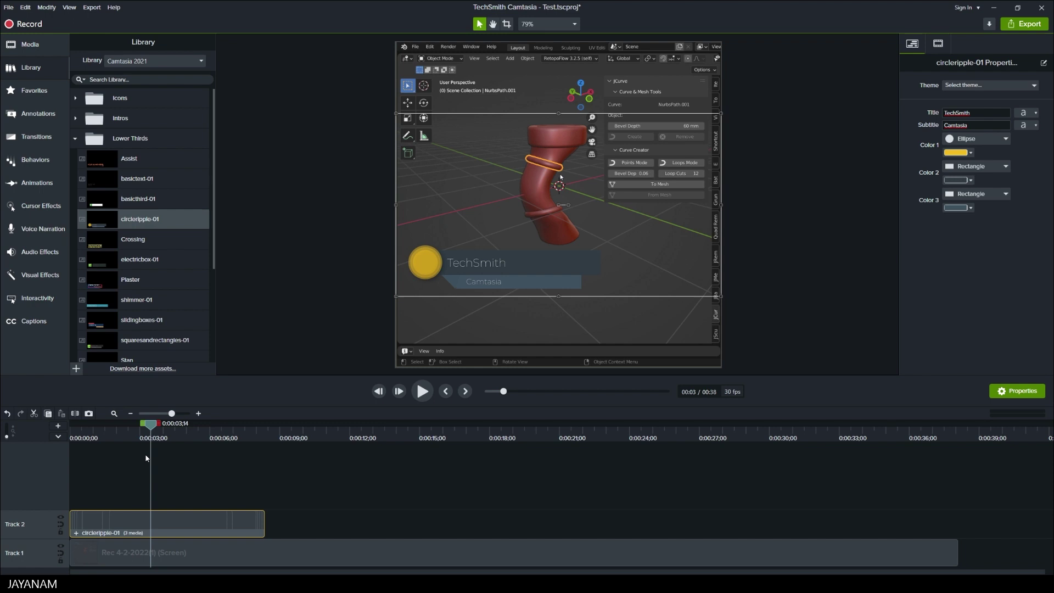
{"action": "left_click_drag", "start_coordinate": [427, 263], "coordinate": [427, 311]}
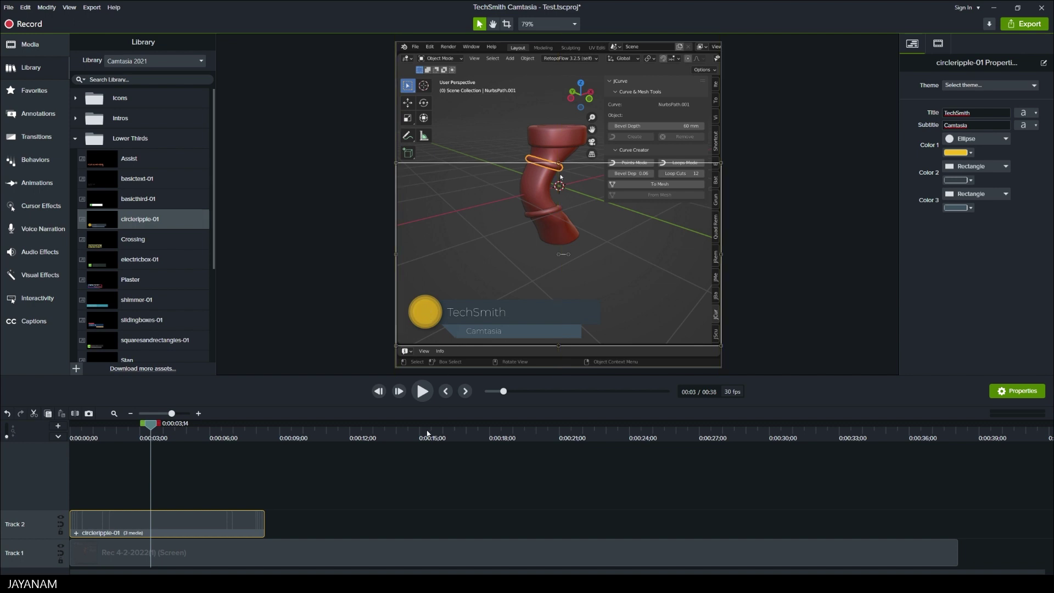
- Replace the lower third's text with title 'JCurve Tools Blender' and subtitle 'Convert Curve to Mesh'
{"action": "double_click", "coordinate": [486, 313]}
{"action": "double_click", "coordinate": [486, 312]}
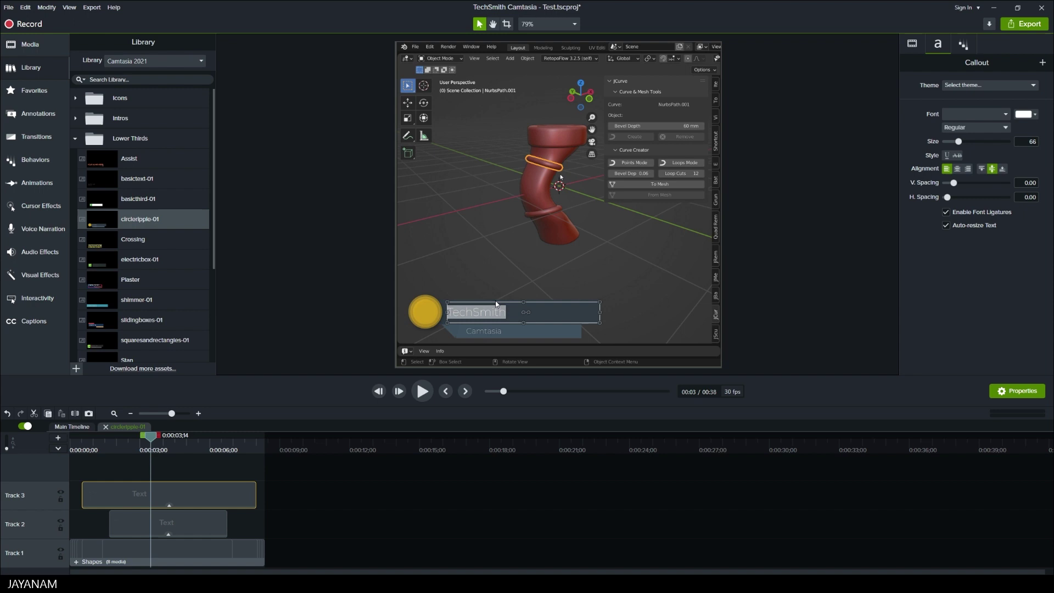
{"action": "type", "text": "JCurve Tools Blender"}
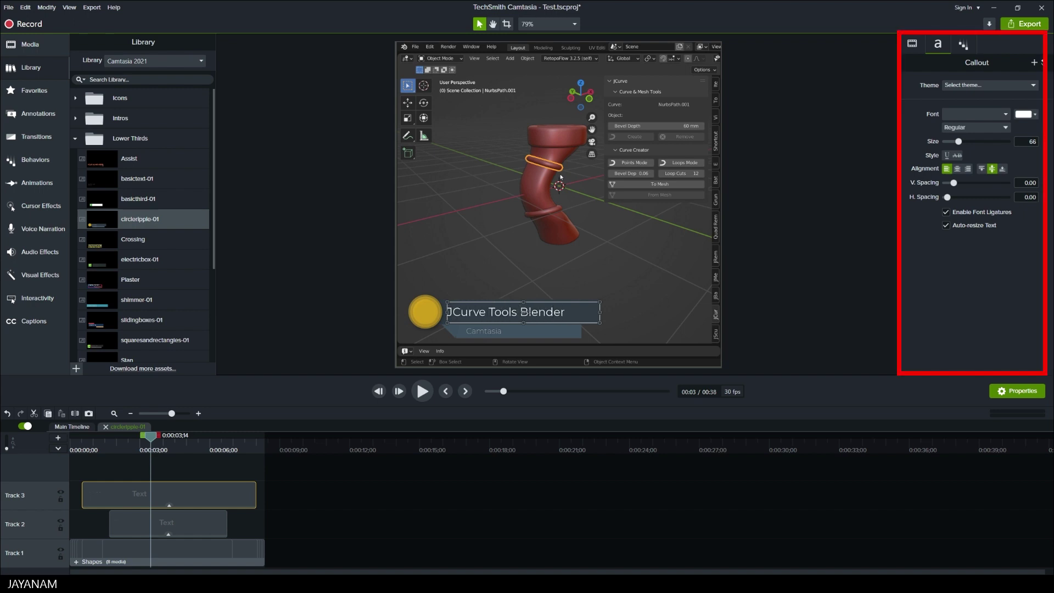
{"action": "double_click", "coordinate": [479, 331]}
{"action": "type", "text": "C"}
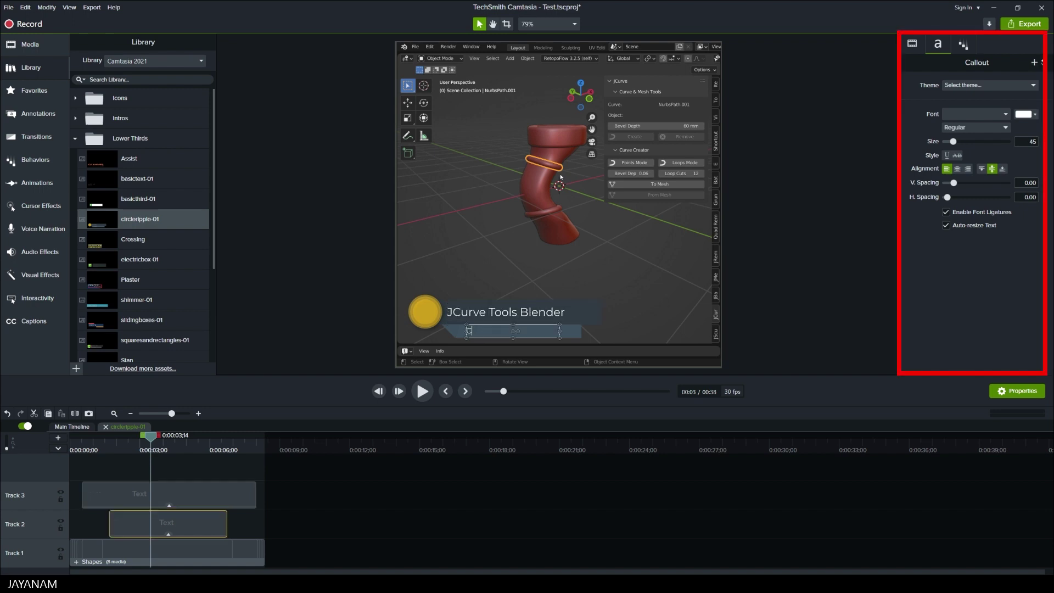
{"action": "type", "text": "urve to MeshConvert Curve to Mesh"}
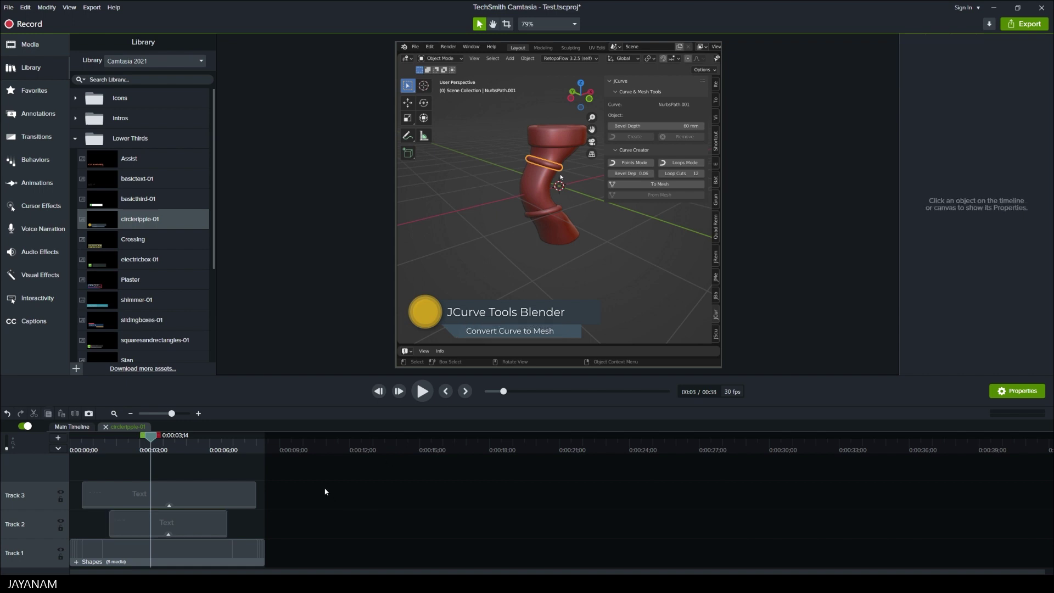
- On the main timeline, play from the start to 12 seconds, then collapse the Lower Thirds folder
{"action": "left_click", "coordinate": [105, 428]}
{"action": "left_click_drag", "start_coordinate": [147, 427], "coordinate": [71, 428]}
{"action": "key", "text": "space"}
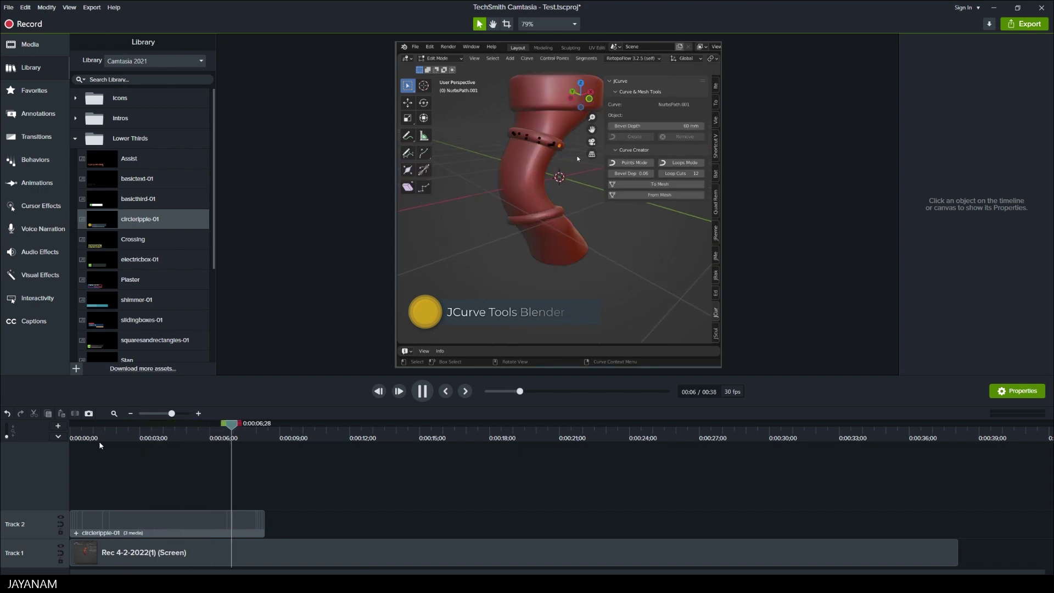
{"action": "mouse_move", "coordinate": [367, 426]}
{"action": "left_mouse_down"}
{"action": "mouse_move", "coordinate": [348, 426]}
{"action": "mouse_move", "coordinate": [367, 426]}
{"action": "mouse_move", "coordinate": [356, 425]}
{"action": "left_mouse_up"}
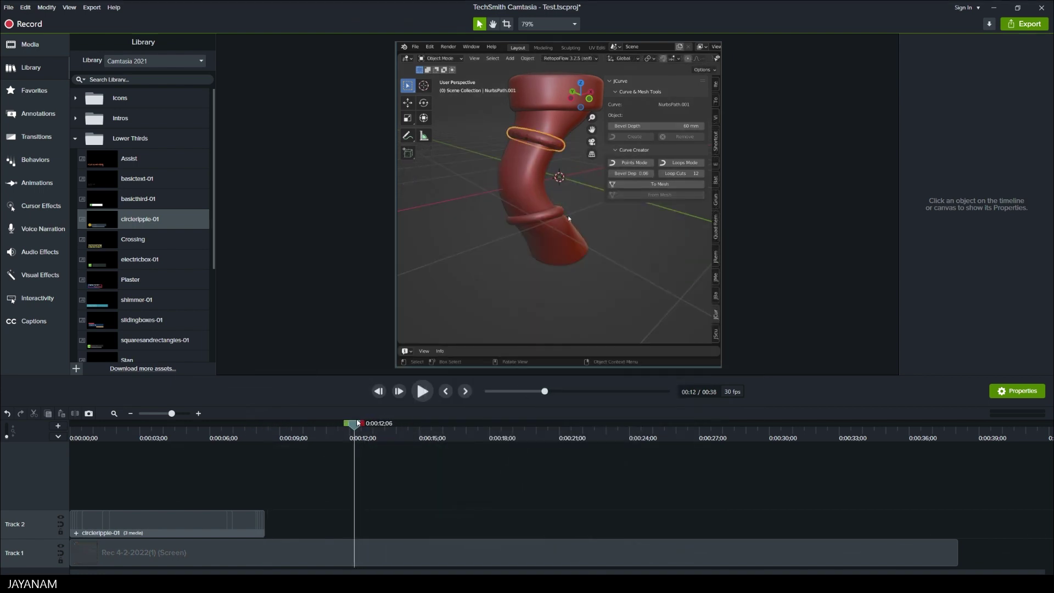
{"action": "left_click", "coordinate": [76, 139]}
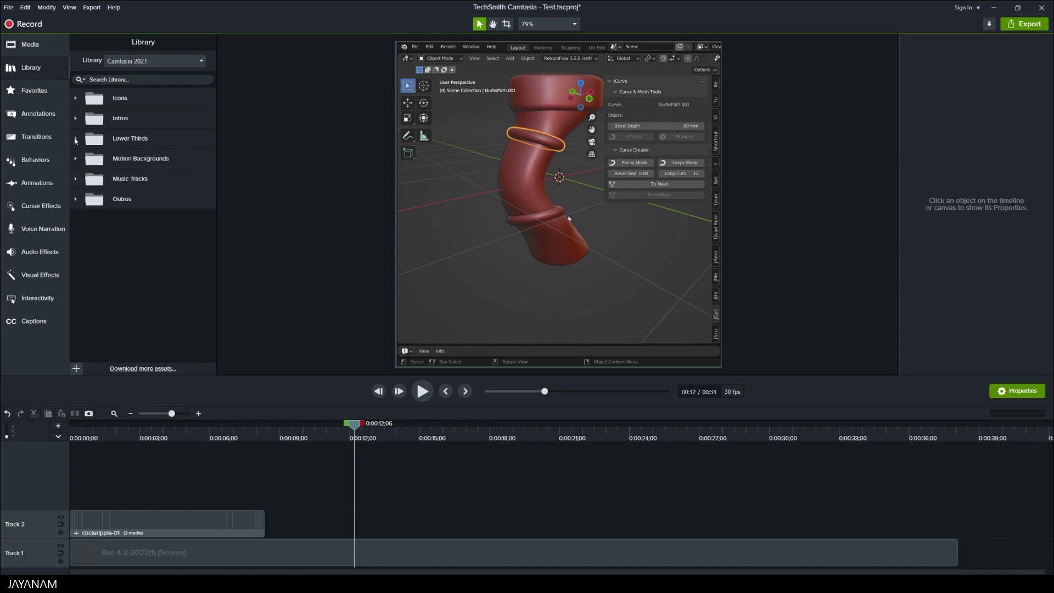
- Place a Spotlight from Blur & Highlight on Track 2 at 12 seconds
{"action": "left_click", "coordinate": [46, 114]}
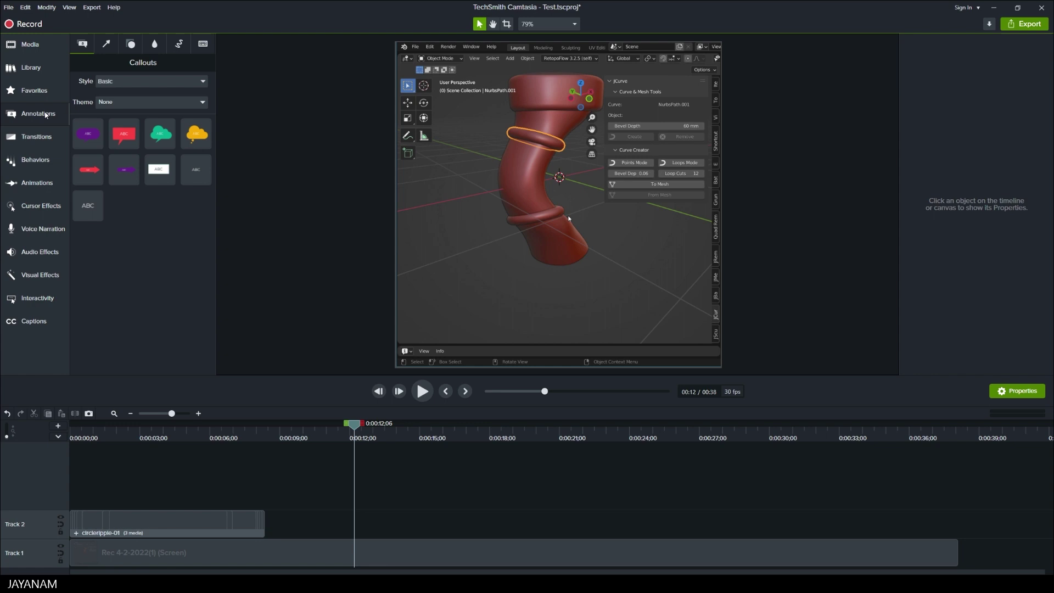
{"action": "left_click", "coordinate": [156, 44]}
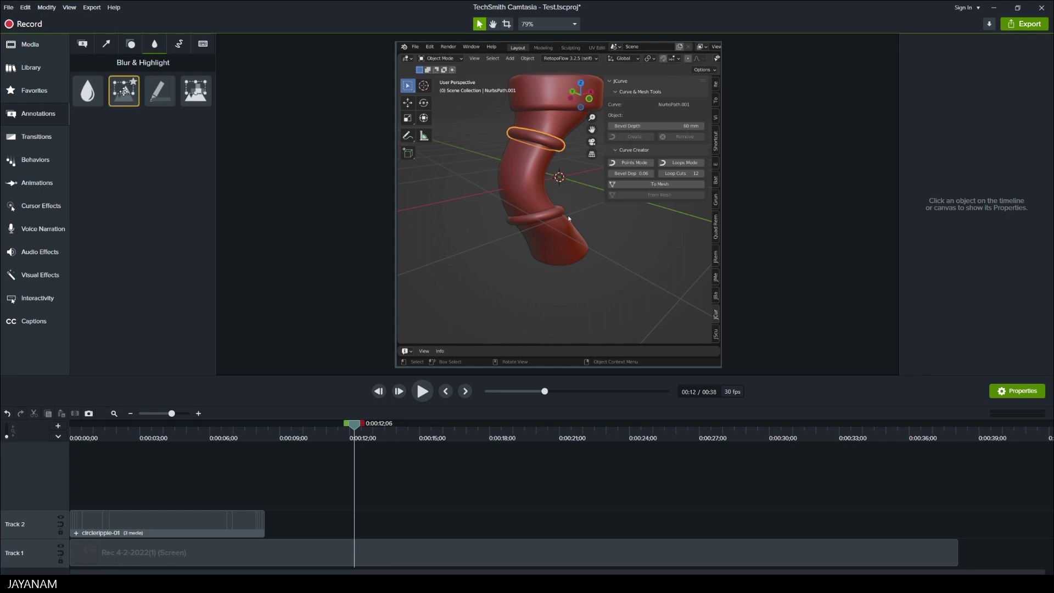
{"action": "left_click_drag", "start_coordinate": [124, 92], "coordinate": [357, 520]}
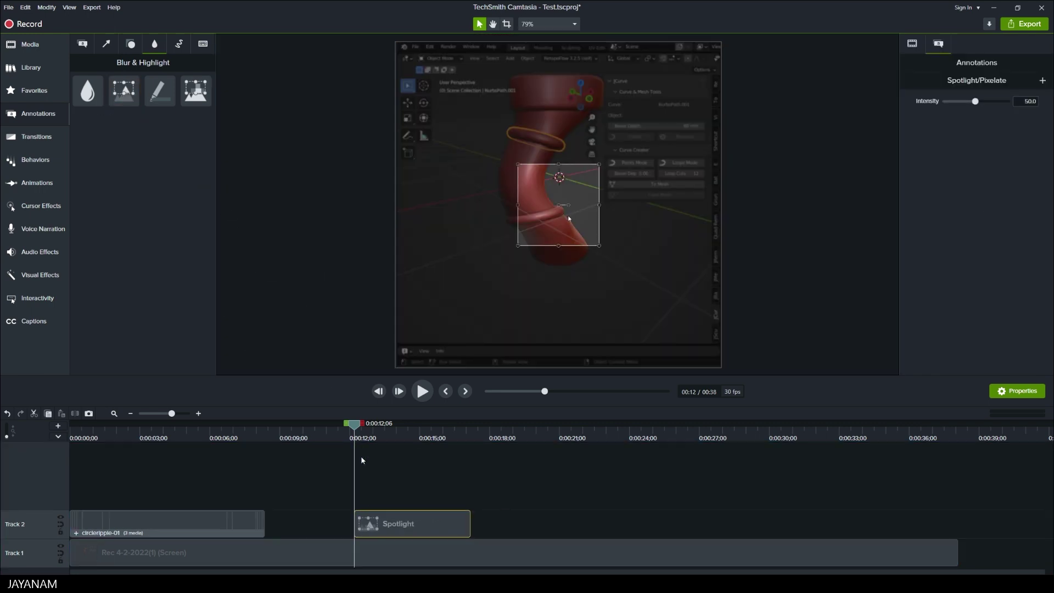
{"action": "mouse_move", "coordinate": [356, 425]}
{"action": "left_mouse_down"}
{"action": "mouse_move", "coordinate": [345, 428]}
{"action": "mouse_move", "coordinate": [365, 429]}
{"action": "left_mouse_up"}
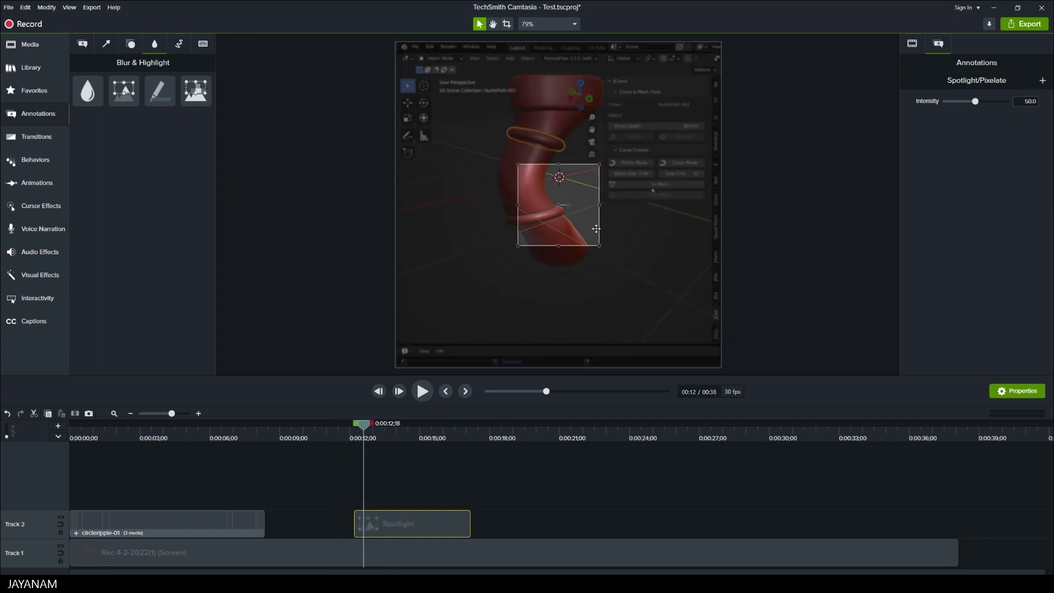
- Position the spotlight over the Curve Creator panel, review it, and trim its end slightly
{"action": "left_click_drag", "start_coordinate": [586, 184], "coordinate": [643, 144]}
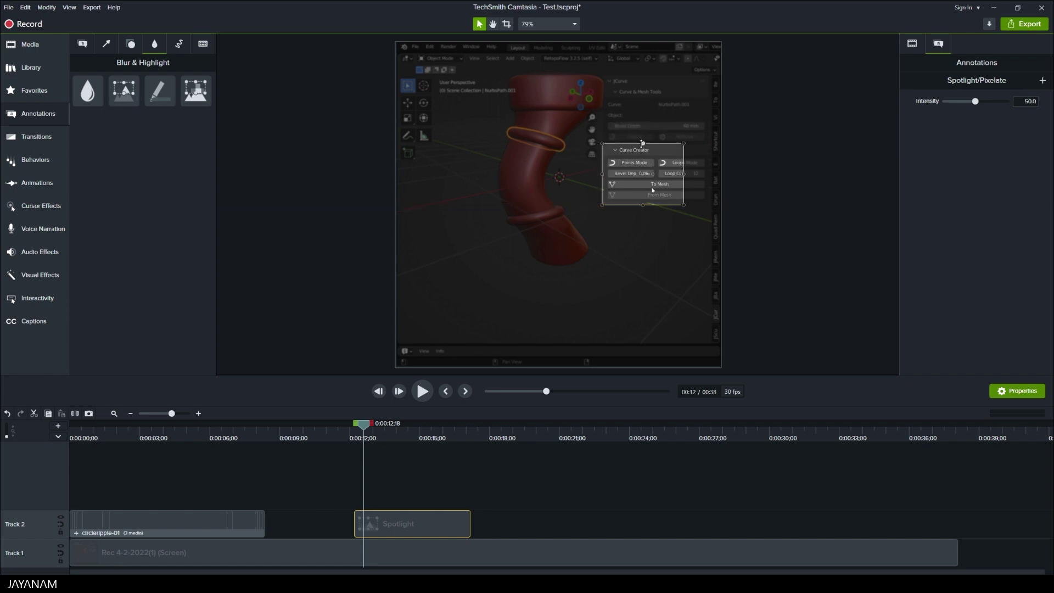
{"action": "left_click_drag", "start_coordinate": [684, 174], "coordinate": [709, 173]}
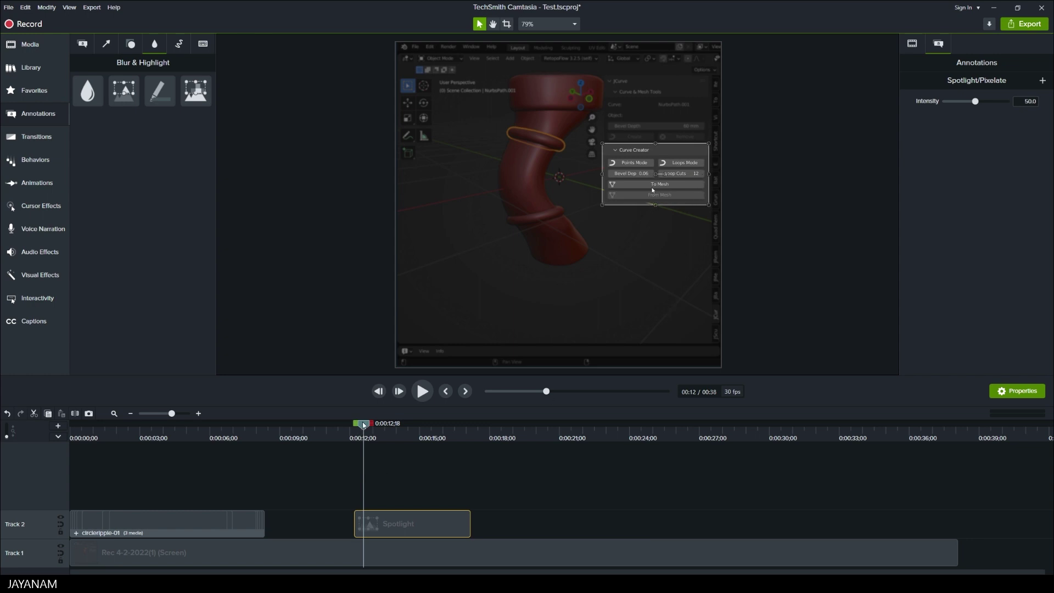
{"action": "left_click_drag", "start_coordinate": [364, 425], "coordinate": [342, 427]}
{"action": "key", "text": "space"}
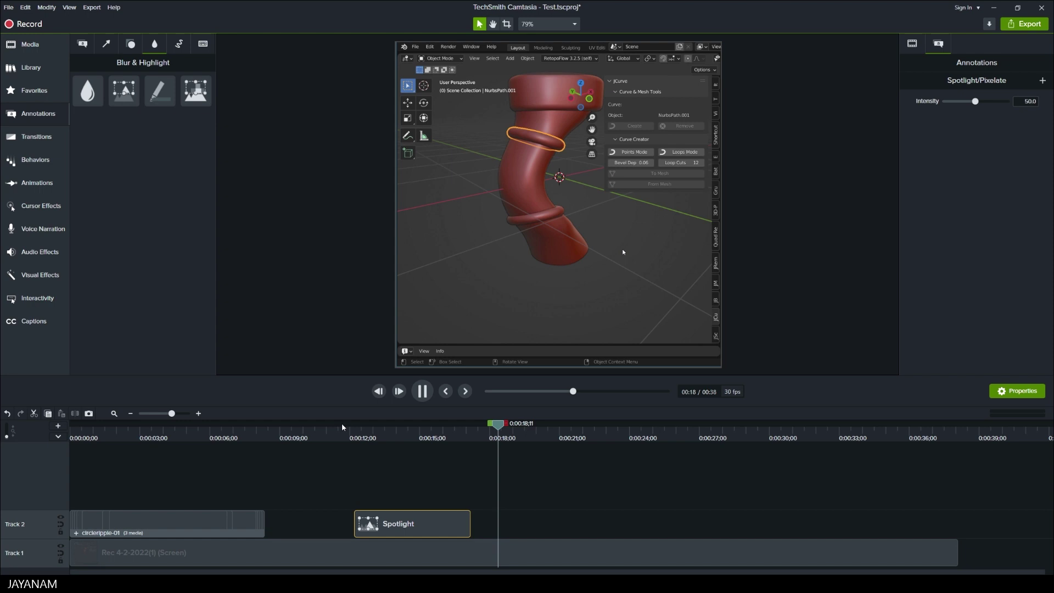
{"action": "key", "text": "space"}
{"action": "left_click_drag", "start_coordinate": [472, 530], "coordinate": [461, 530]}
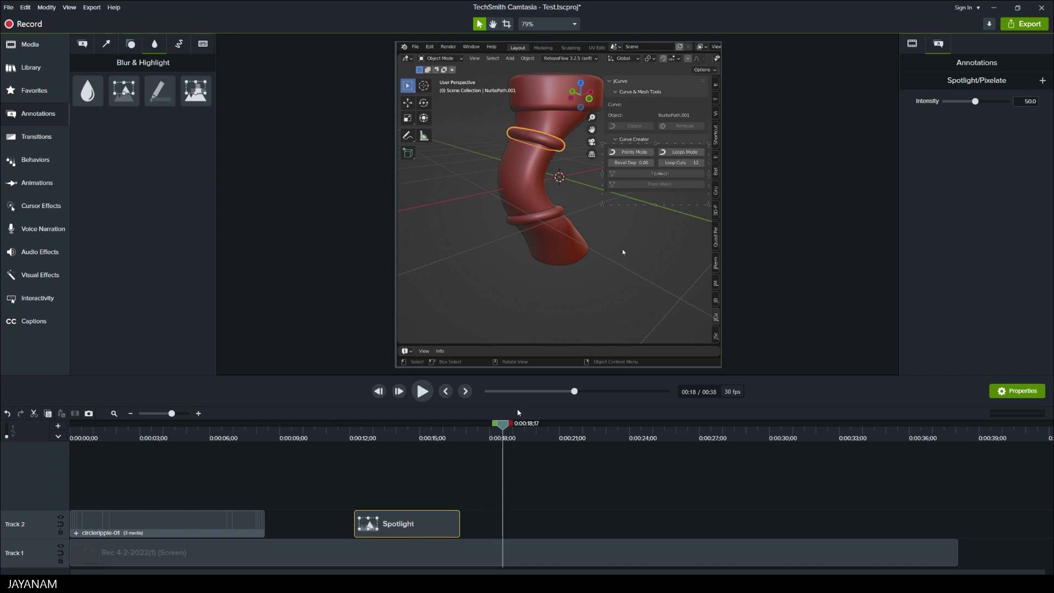
{"action": "left_click_drag", "start_coordinate": [501, 428], "coordinate": [752, 427]}
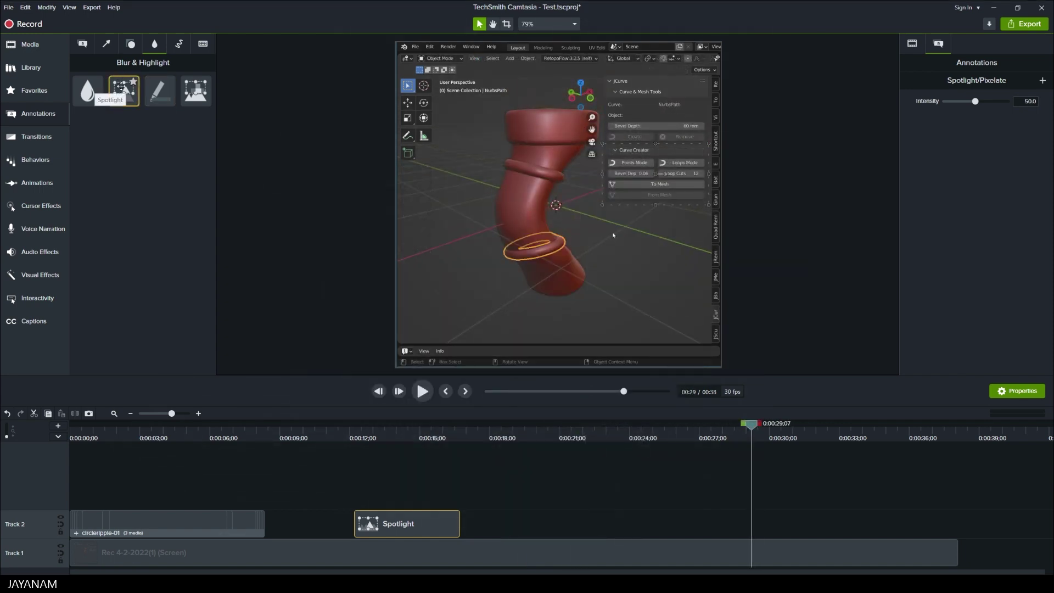
- Add a second spotlight at 29 seconds, sized over the Bevel Depth rows
{"action": "mouse_move", "coordinate": [123, 91]}
{"action": "left_mouse_down"}
{"action": "mouse_move", "coordinate": [769, 495]}
{"action": "mouse_move", "coordinate": [751, 525]}
{"action": "left_mouse_up"}
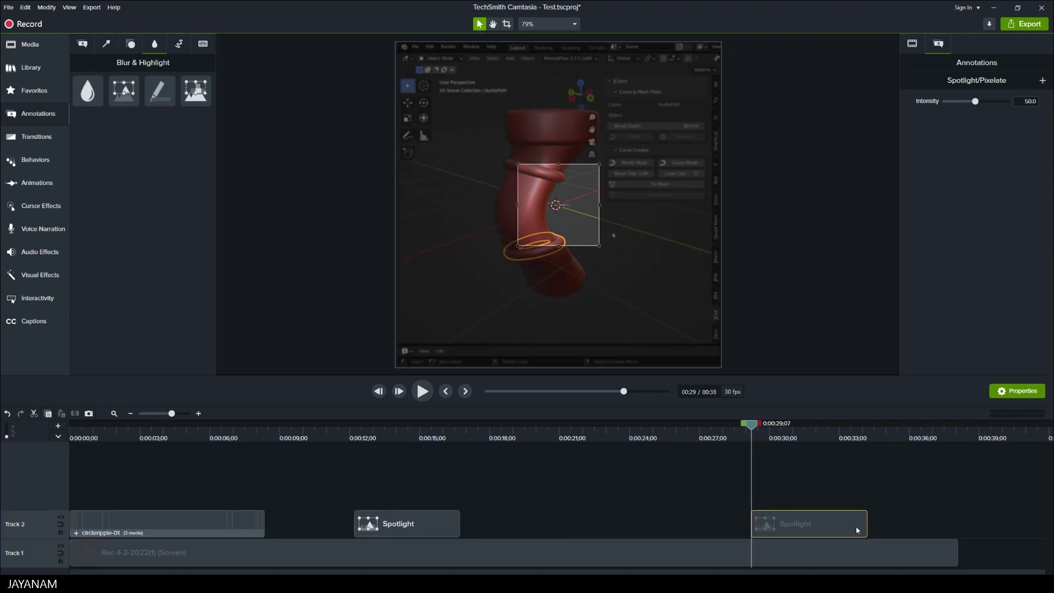
{"action": "left_click_drag", "start_coordinate": [869, 526], "coordinate": [854, 526]}
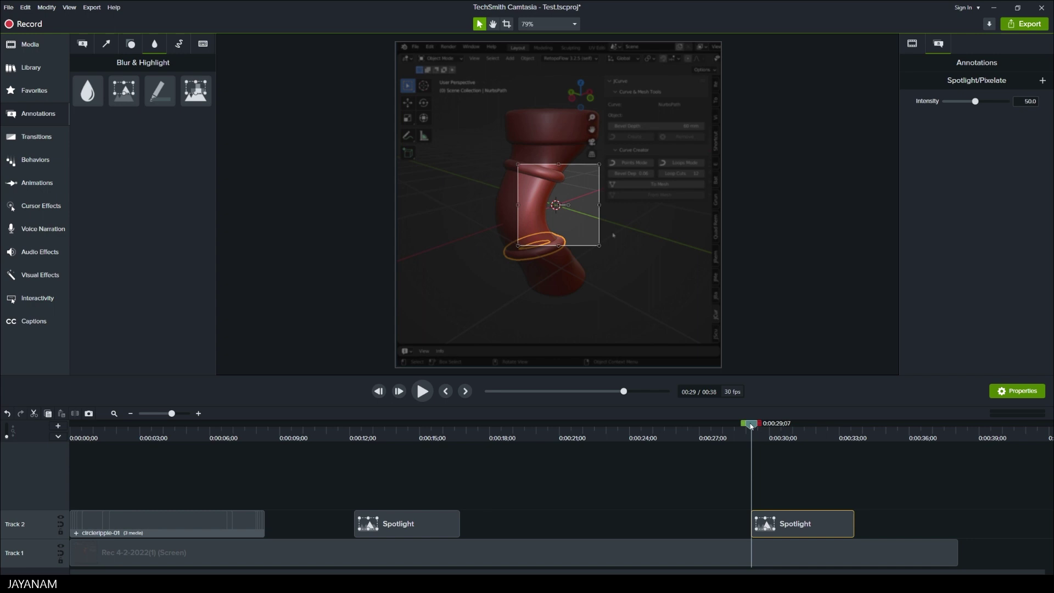
{"action": "left_click_drag", "start_coordinate": [563, 180], "coordinate": [648, 136]}
{"action": "left_click_drag", "start_coordinate": [644, 200], "coordinate": [708, 129]}
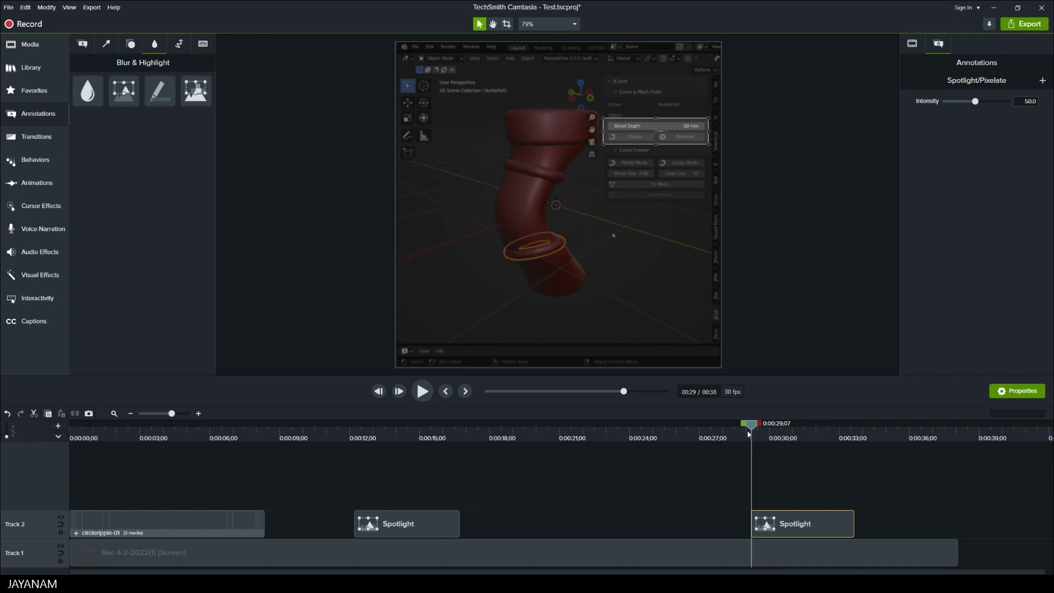
{"action": "key", "text": "space"}
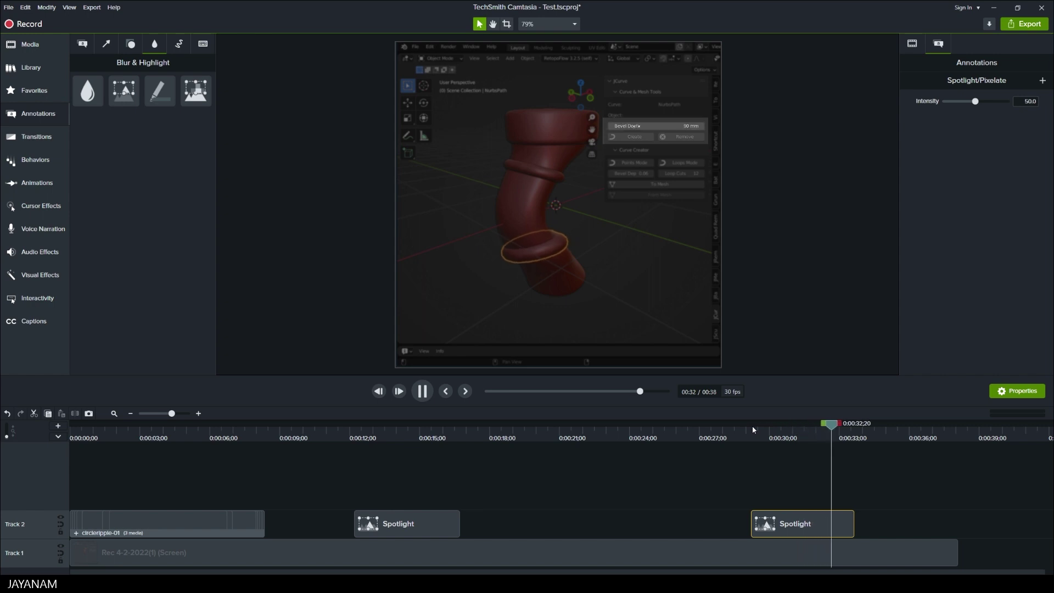
{"action": "key", "text": "space"}
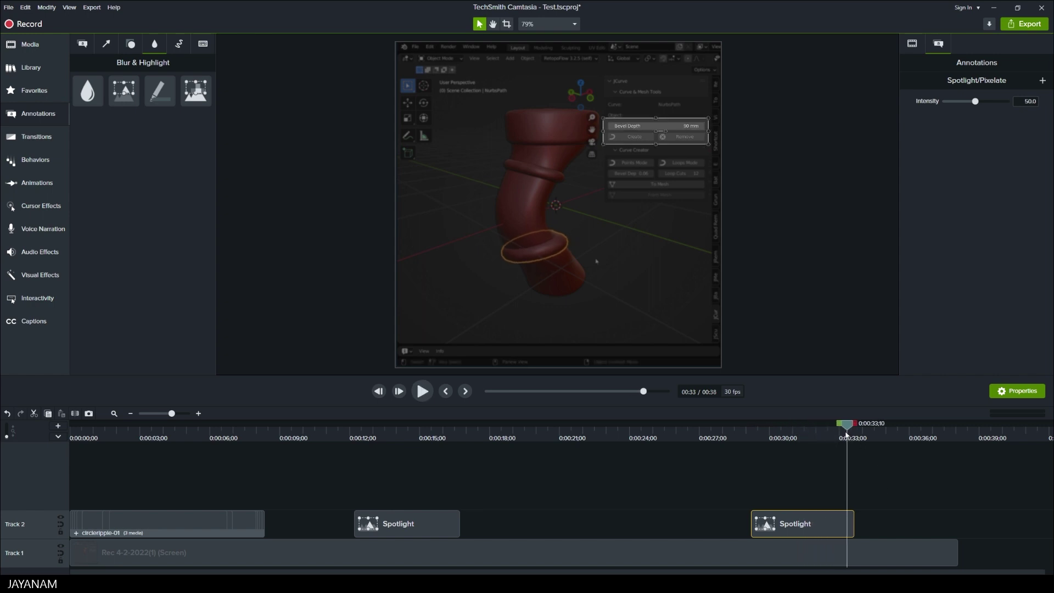
- Trim the second spotlight to end at 32 seconds and keep its intensity at 50
{"action": "mouse_move", "coordinate": [846, 435]}
{"action": "left_mouse_down"}
{"action": "mouse_move", "coordinate": [856, 435]}
{"action": "mouse_move", "coordinate": [837, 434]}
{"action": "left_mouse_up"}
{"action": "left_click_drag", "start_coordinate": [854, 527], "coordinate": [834, 527]}
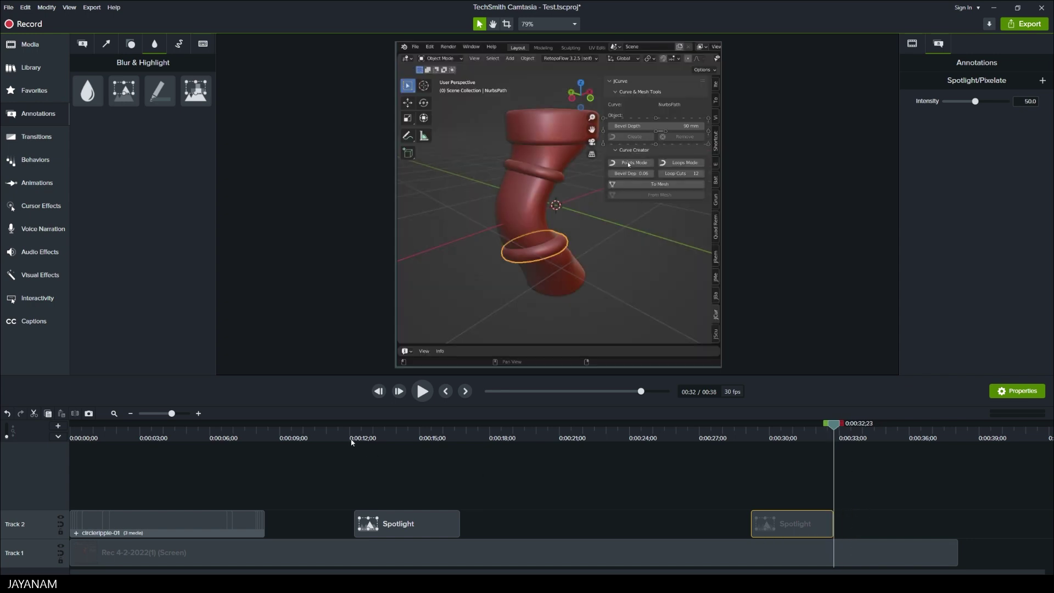
{"action": "left_click", "coordinate": [740, 442]}
{"action": "key", "text": "space"}
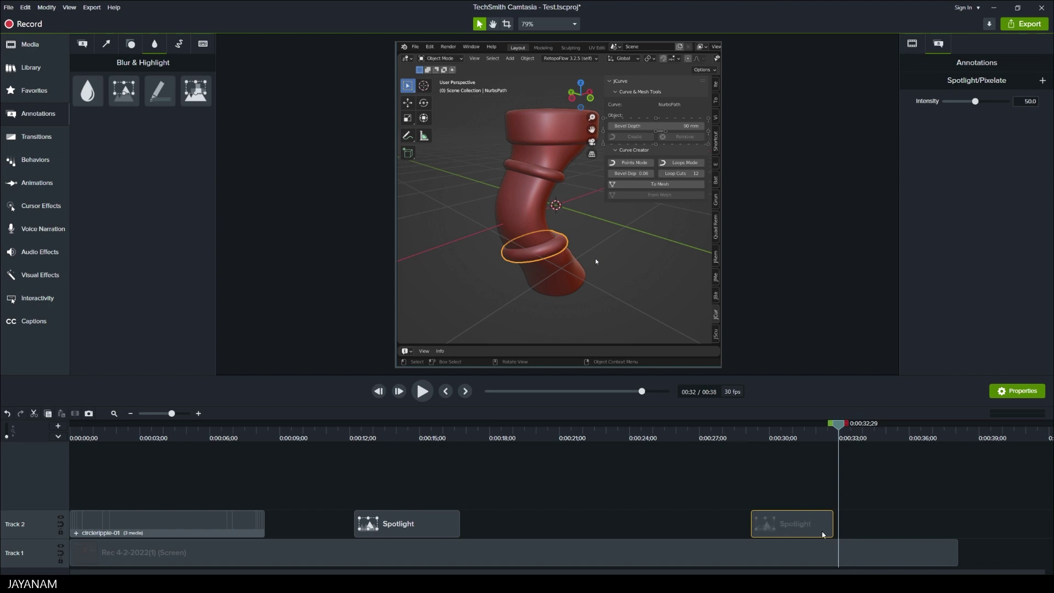
{"action": "left_click", "coordinate": [798, 525]}
{"action": "left_click", "coordinate": [793, 438]}
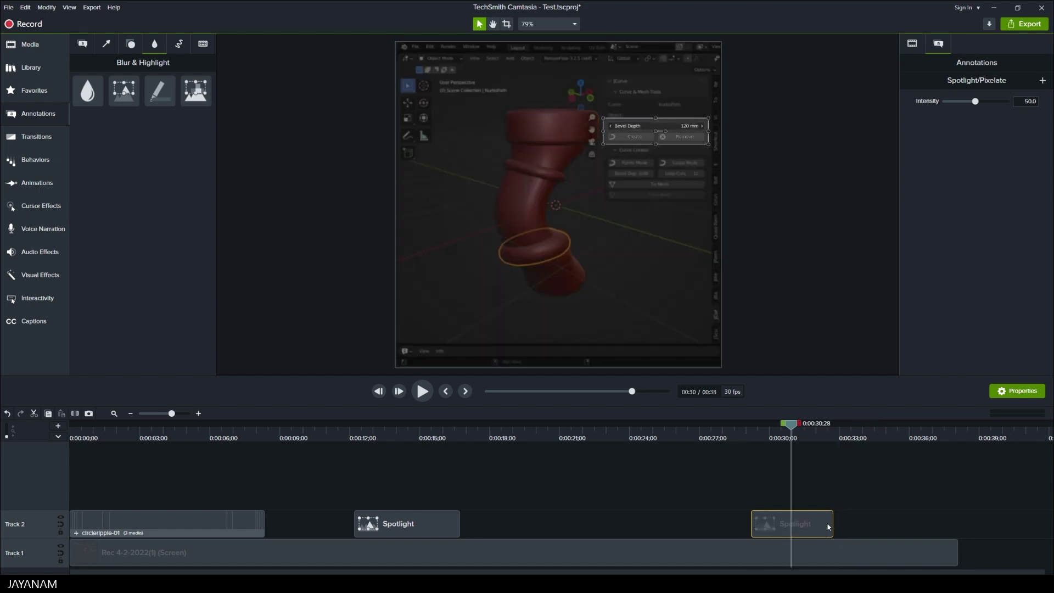
{"action": "left_click_drag", "start_coordinate": [978, 104], "coordinate": [977, 103]}
{"action": "key", "text": "ctrl+z"}
- Apply a Fade transition to the first spotlight and play that section
{"action": "left_click", "coordinate": [48, 139]}
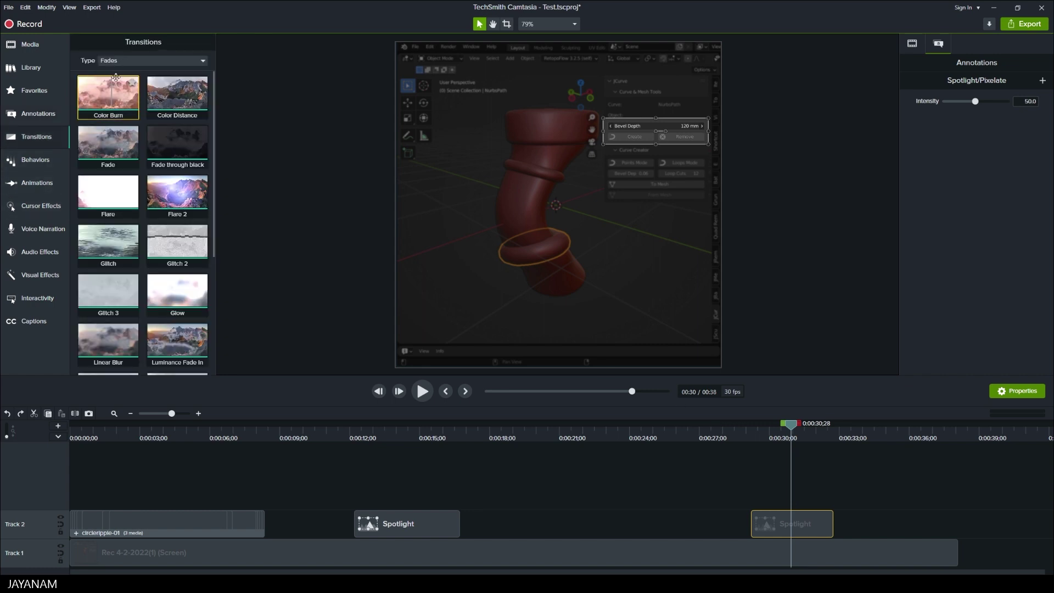
{"action": "left_click", "coordinate": [129, 65]}
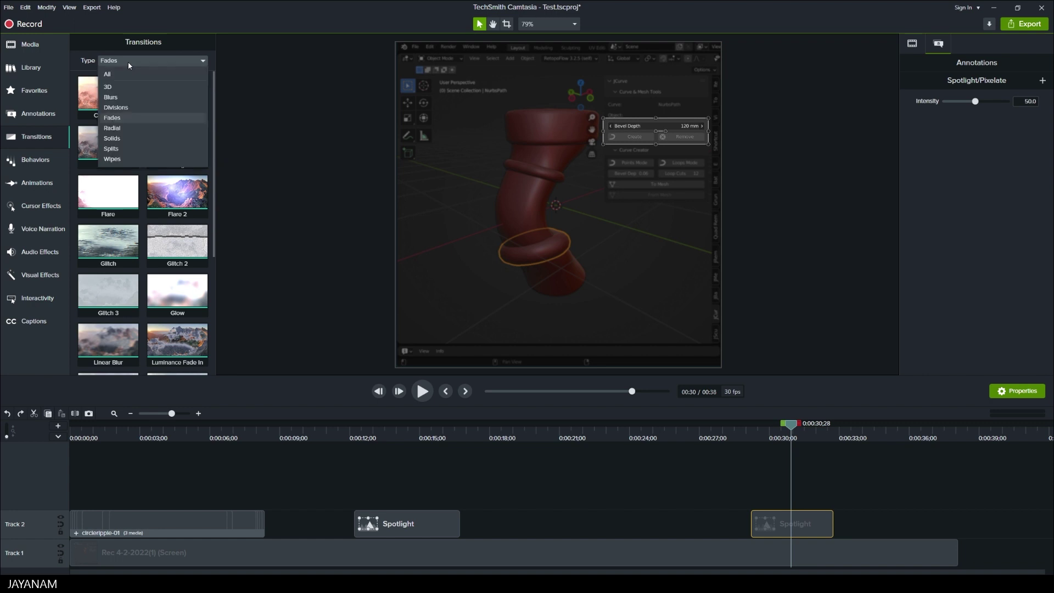
{"action": "left_click", "coordinate": [121, 116]}
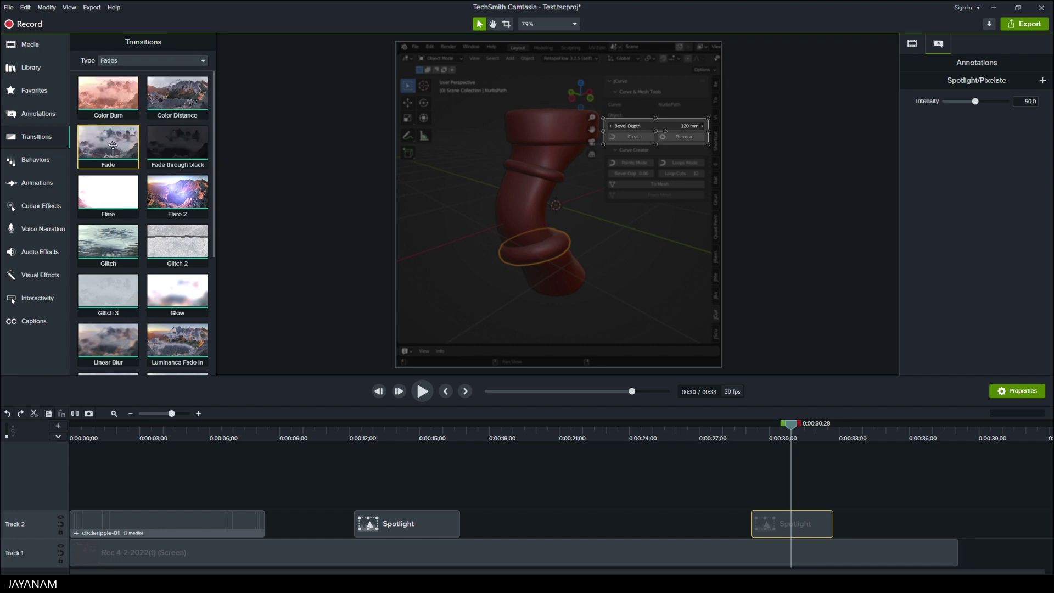
{"action": "left_click_drag", "start_coordinate": [113, 146], "coordinate": [417, 525]}
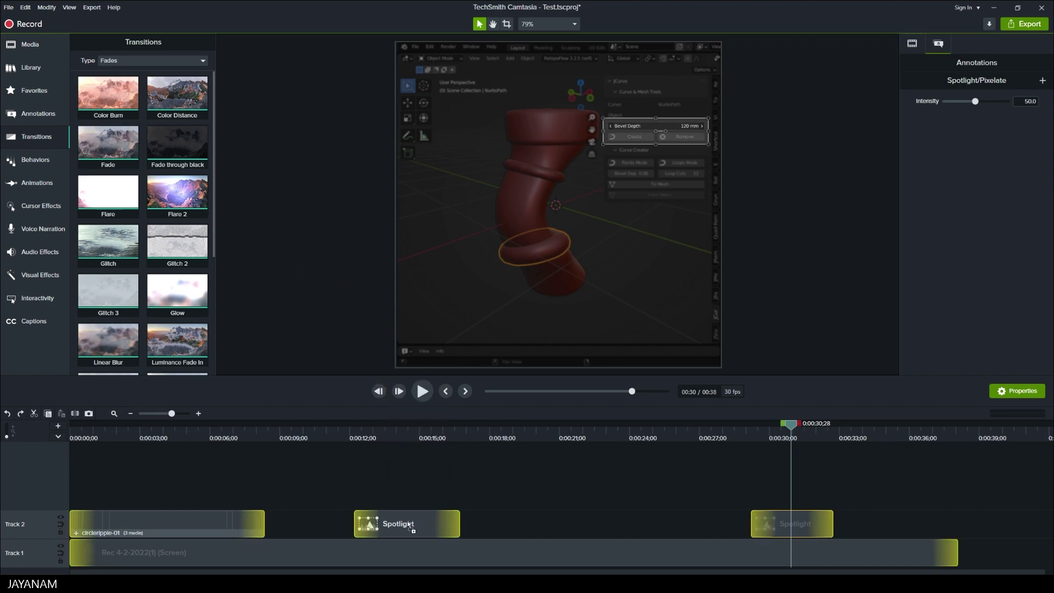
{"action": "left_click_drag", "start_coordinate": [411, 524], "coordinate": [411, 524]}
{"action": "left_click", "coordinate": [342, 434]}
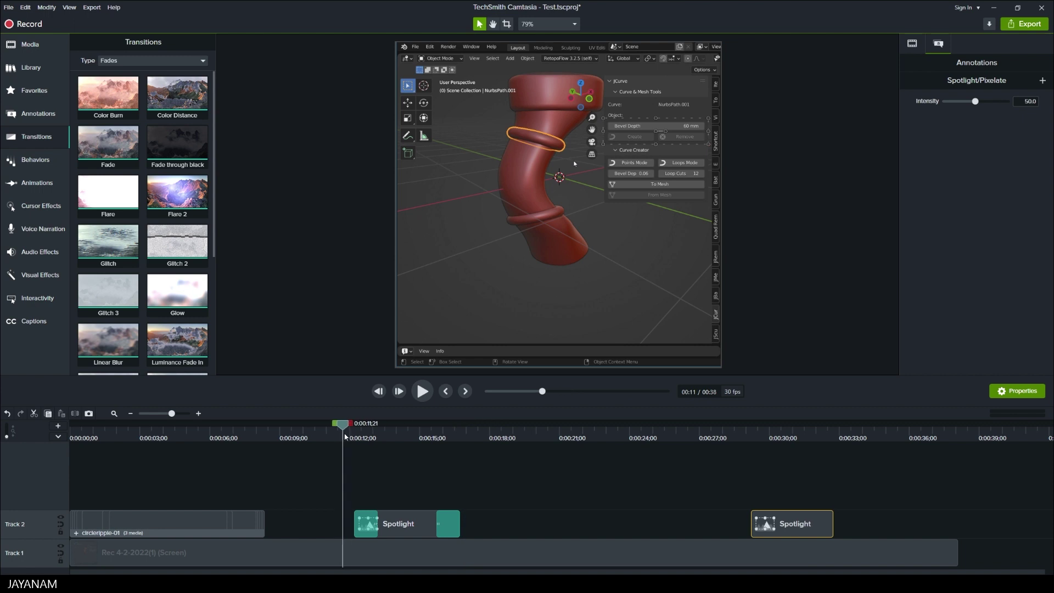
{"action": "key", "text": "space"}
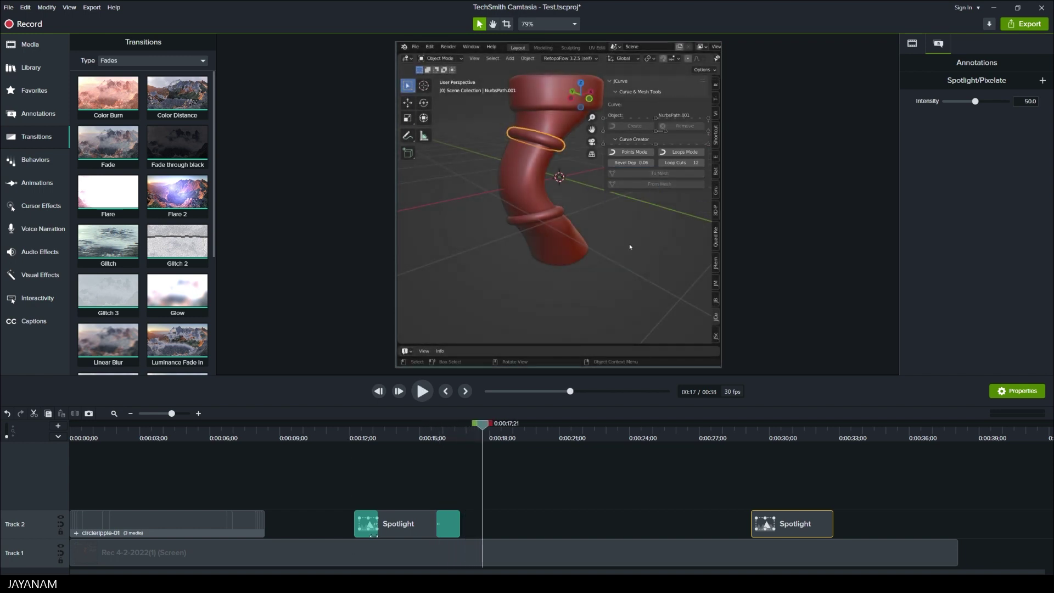
- Shorten the first spotlight's start and end fades, preview them, then add Fade to the second spotlight
{"action": "left_click_drag", "start_coordinate": [374, 536], "coordinate": [360, 524]}
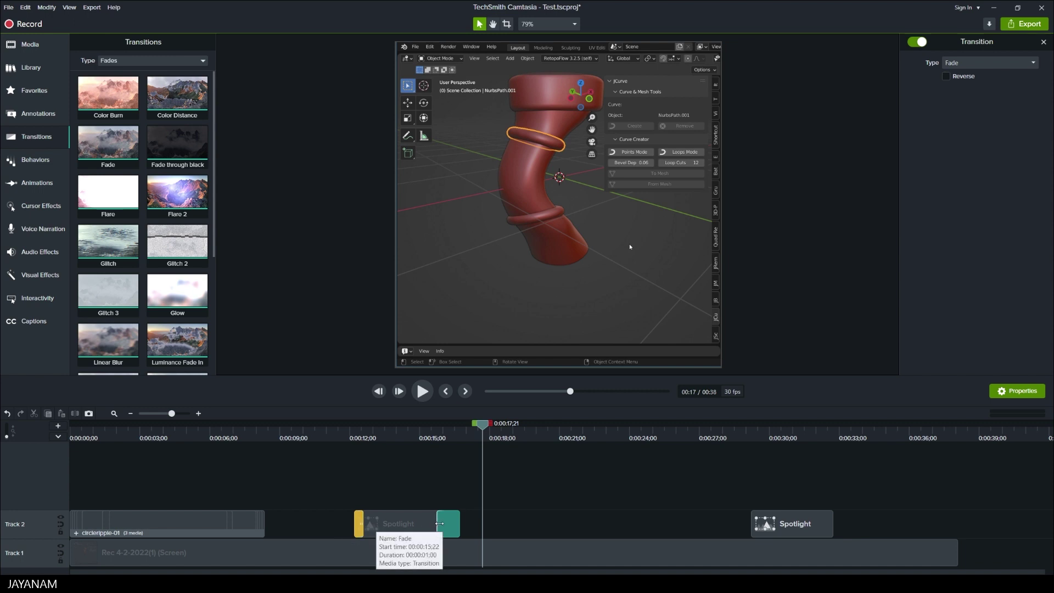
{"action": "left_click_drag", "start_coordinate": [438, 525], "coordinate": [452, 523]}
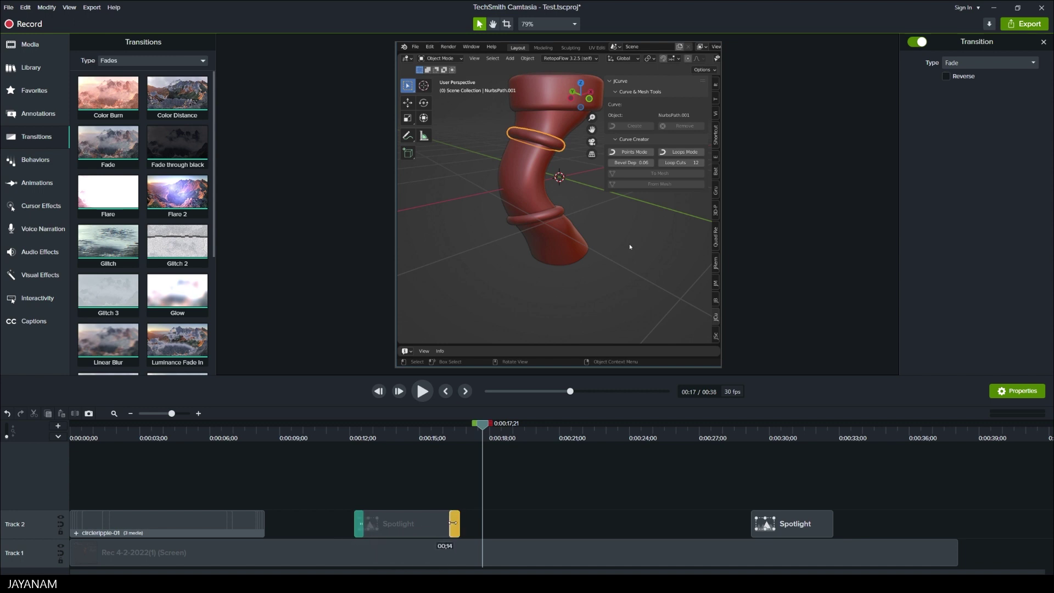
{"action": "left_click", "coordinate": [345, 438]}
{"action": "key", "text": "space"}
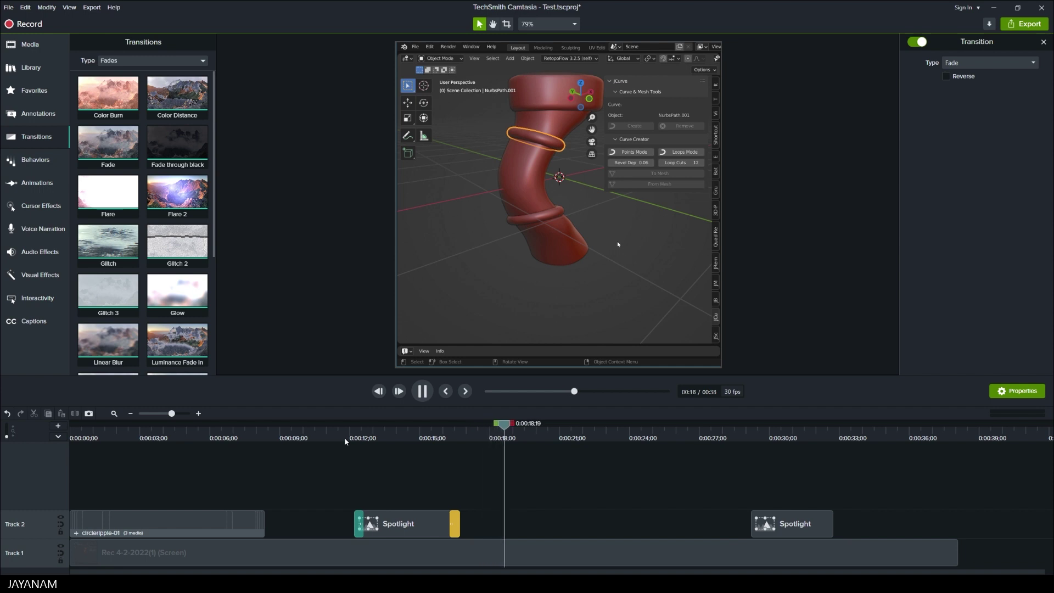
{"action": "key", "text": "space"}
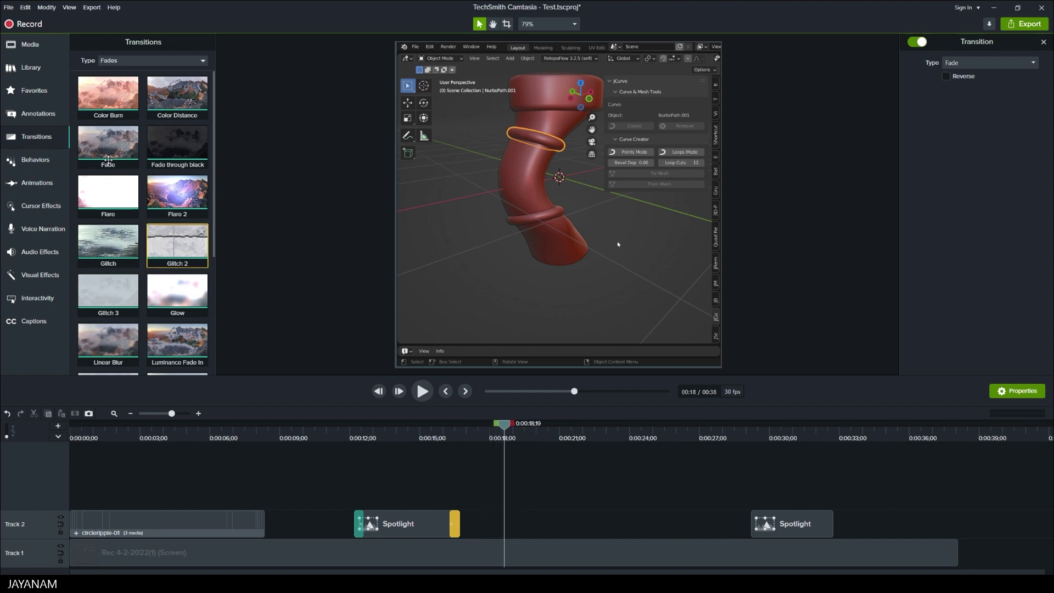
{"action": "left_click_drag", "start_coordinate": [108, 144], "coordinate": [791, 528]}
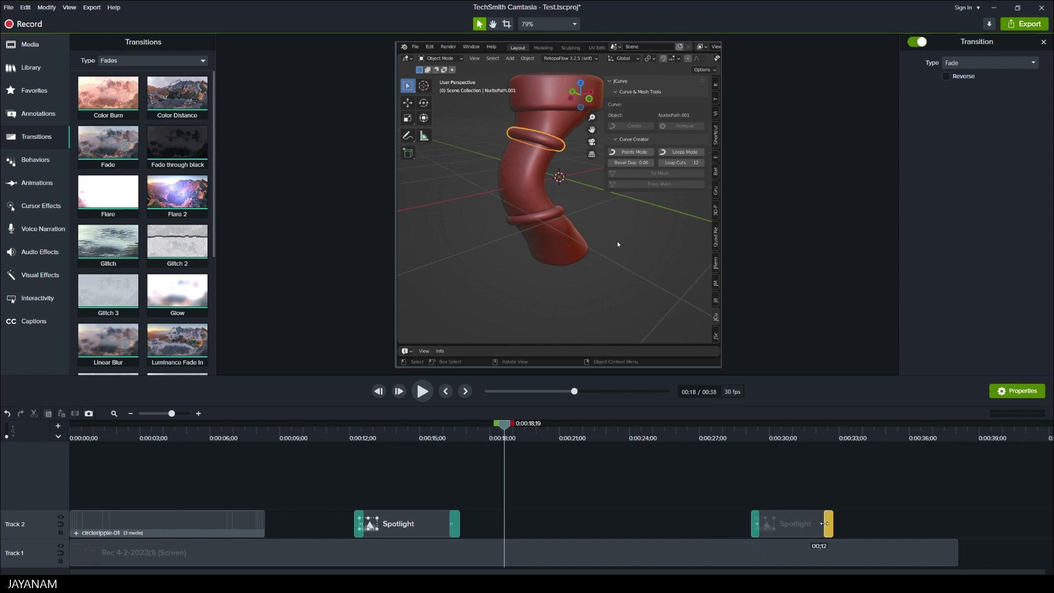
- Preview the second Spotlight's fade in and out around 29 seconds, then save the project
{"action": "left_click", "coordinate": [738, 438]}
{"action": "key", "text": "space"}
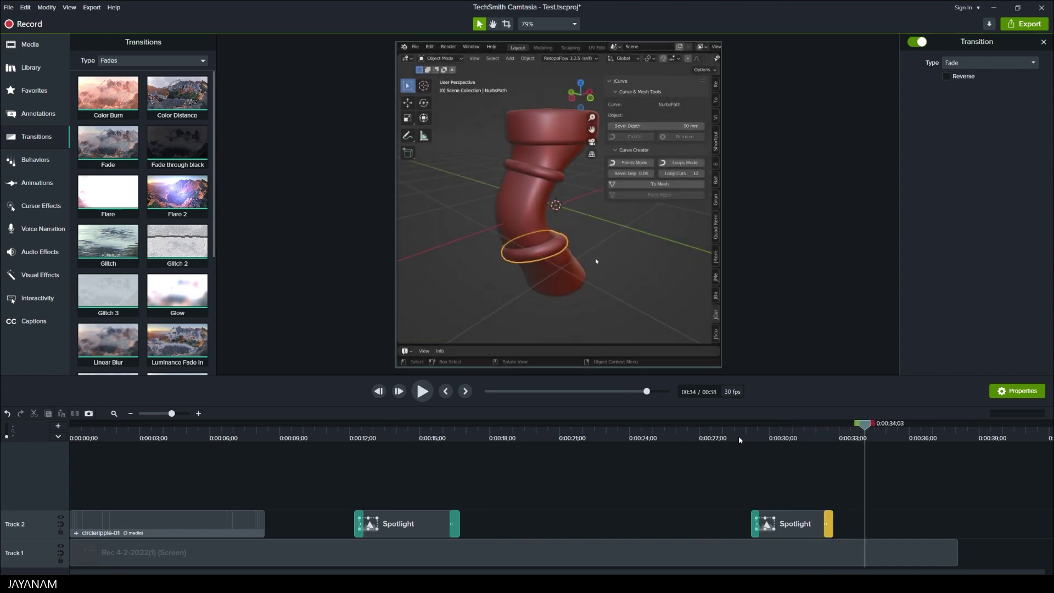
{"action": "key", "text": "ctrl+s"}
- Trim the screen recording to end at 35 seconds and preview the new ending
{"action": "left_click_drag", "start_coordinate": [867, 425], "coordinate": [891, 433]}
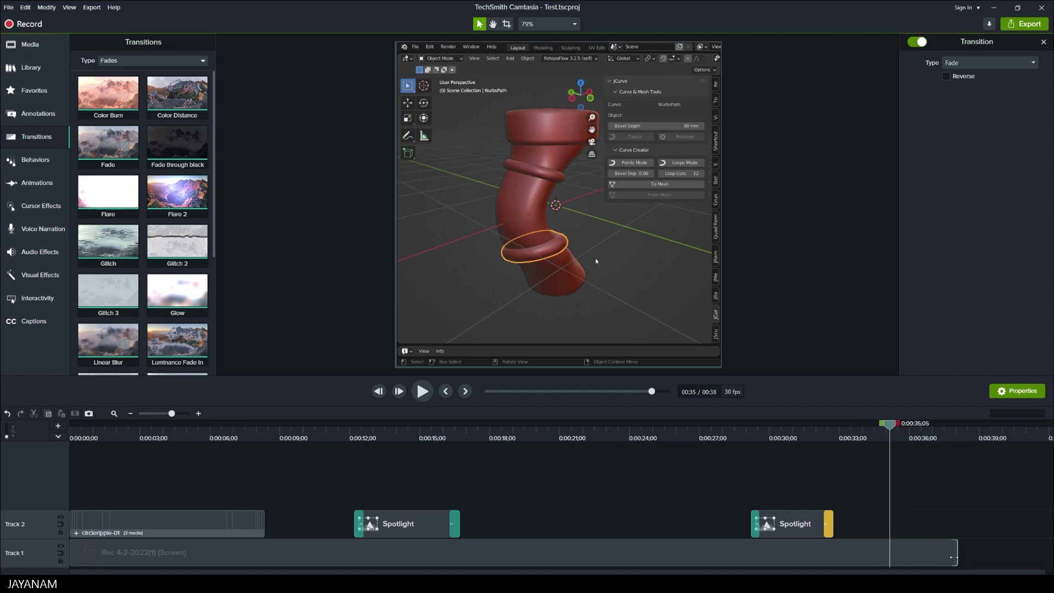
{"action": "left_click_drag", "start_coordinate": [954, 557], "coordinate": [890, 557]}
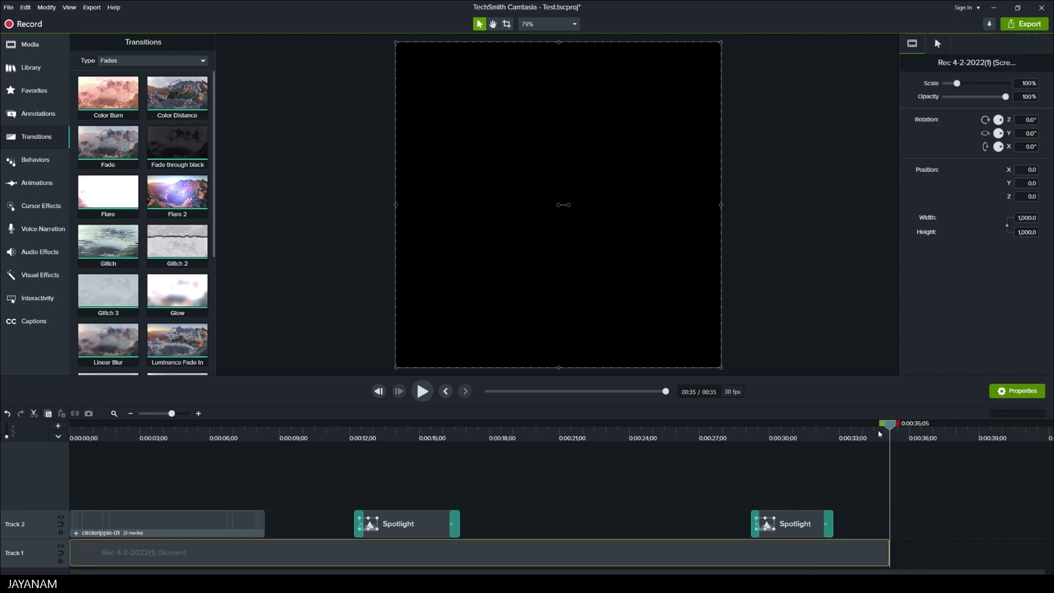
{"action": "left_click_drag", "start_coordinate": [886, 429], "coordinate": [807, 429]}
{"action": "key", "text": "space"}
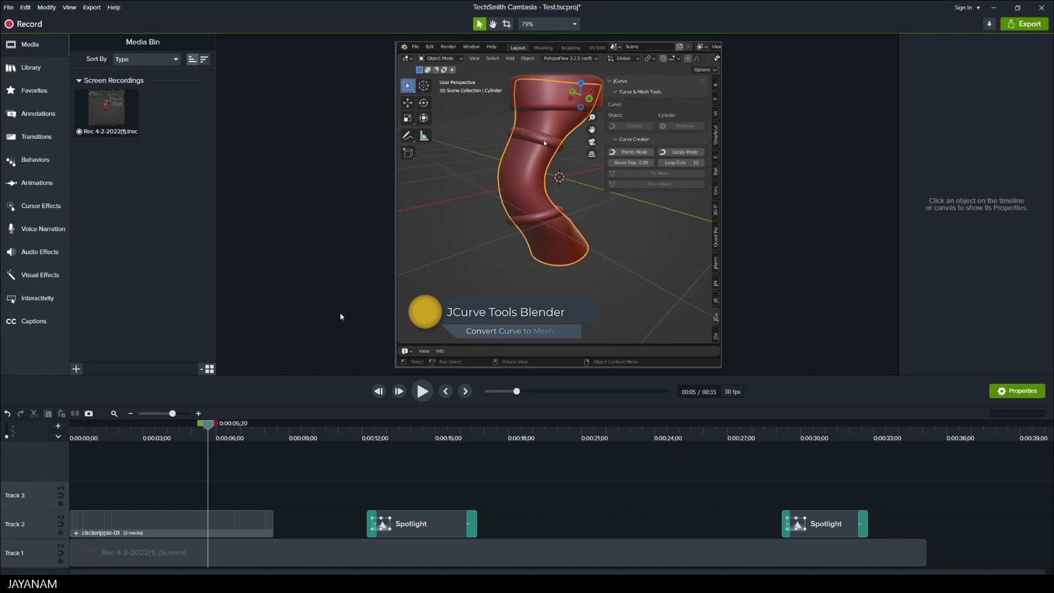
- Move all four clips up one track and place the ES_Modified to Precision music on Track 1 from 0 seconds
{"action": "left_click_drag", "start_coordinate": [87, 488], "coordinate": [881, 551]}
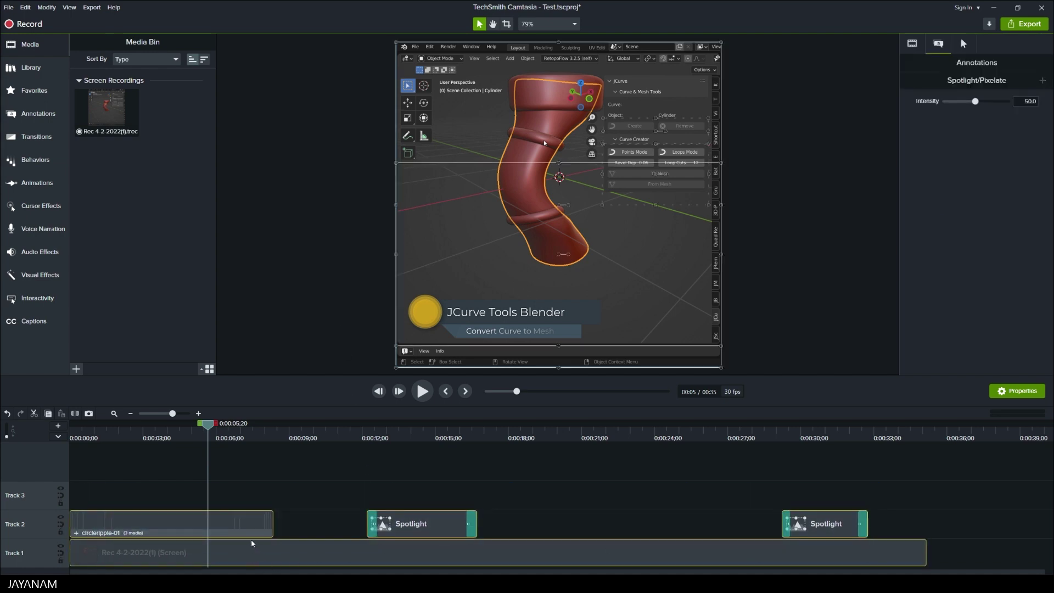
{"action": "left_click_drag", "start_coordinate": [252, 548], "coordinate": [227, 520]}
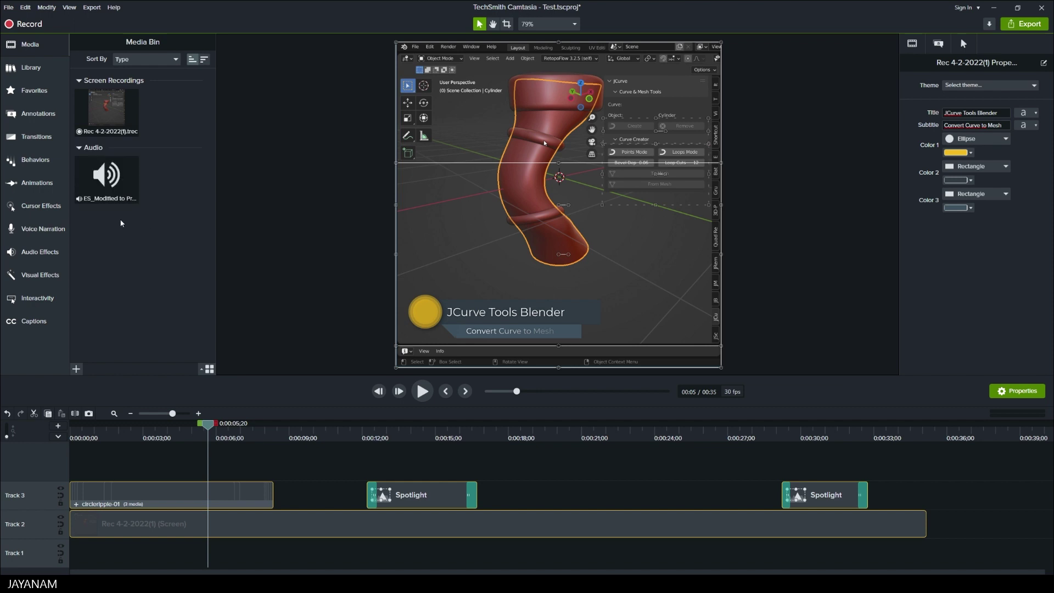
{"action": "left_click_drag", "start_coordinate": [107, 176], "coordinate": [119, 560]}
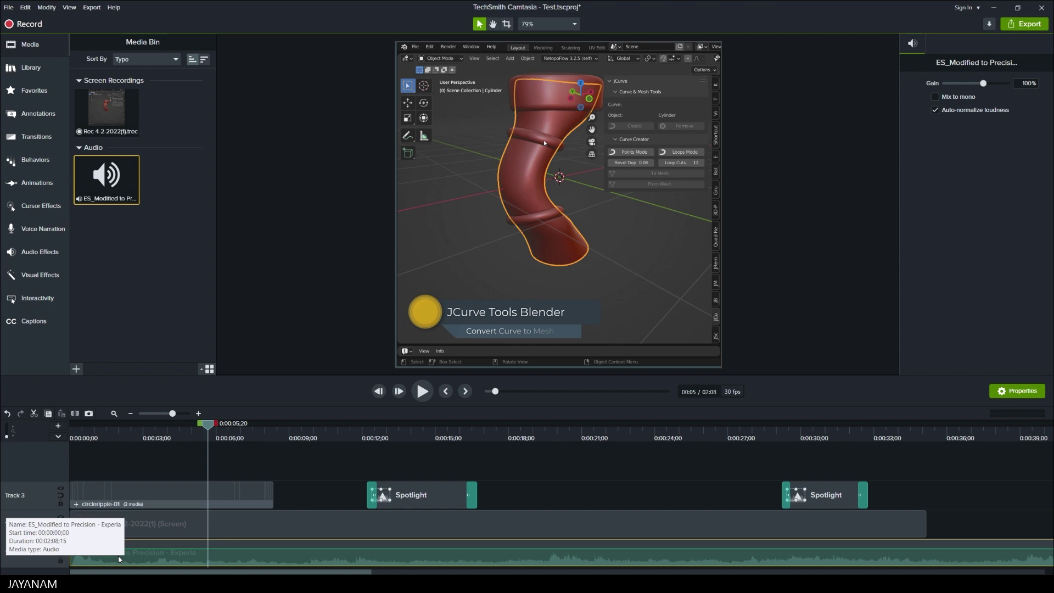
{"action": "left_click", "coordinate": [427, 395]}
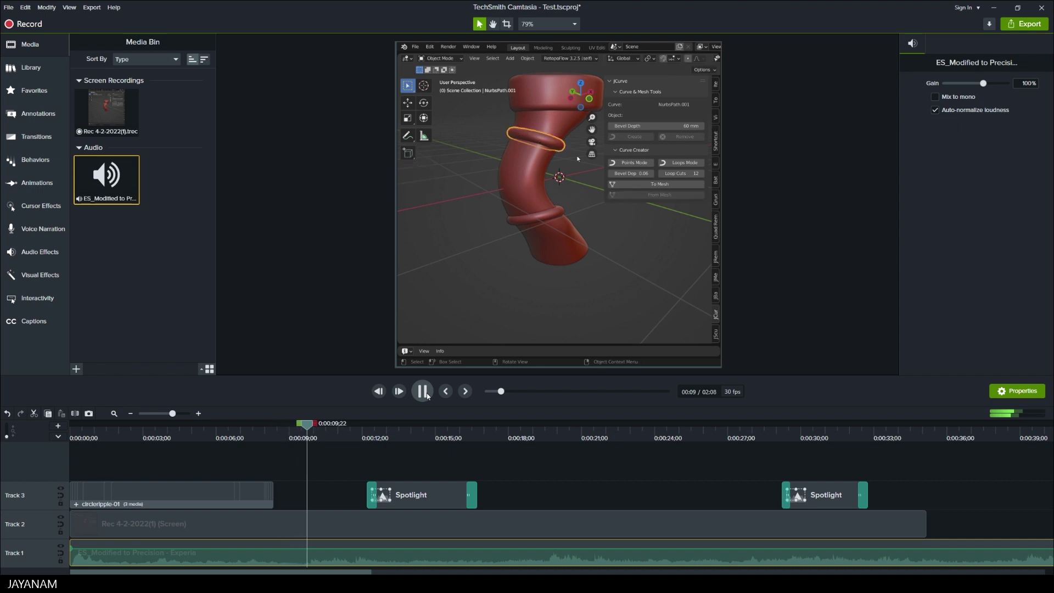
{"action": "left_click", "coordinate": [428, 396]}
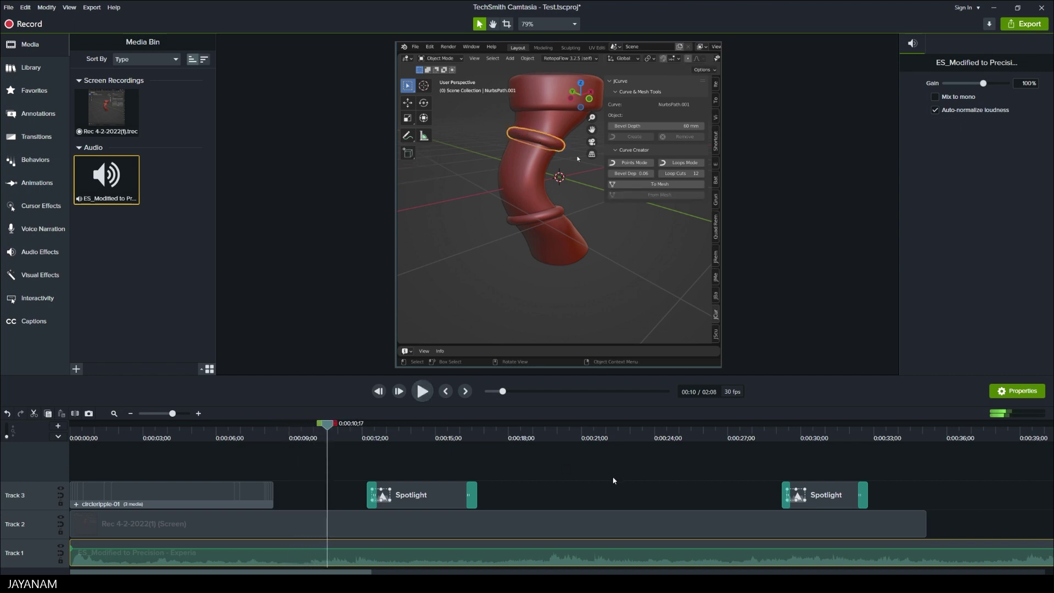
{"action": "scroll", "coordinate": [700, 524], "scroll_direction": "down", "scroll_amount": 1}
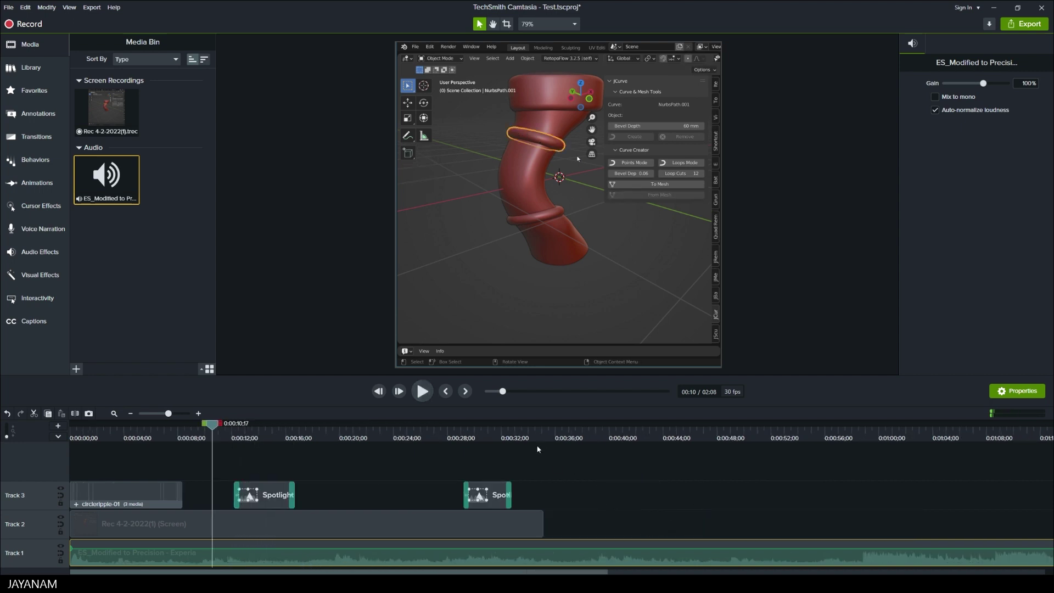
- Cut the ES_Modified to Precision music on Track 1 back to the video's end at 0:35
{"action": "left_click", "coordinate": [536, 439]}
{"action": "left_click_drag", "start_coordinate": [536, 439], "coordinate": [544, 439]}
{"action": "scroll", "coordinate": [571, 489], "scroll_direction": "down", "scroll_amount": 2}
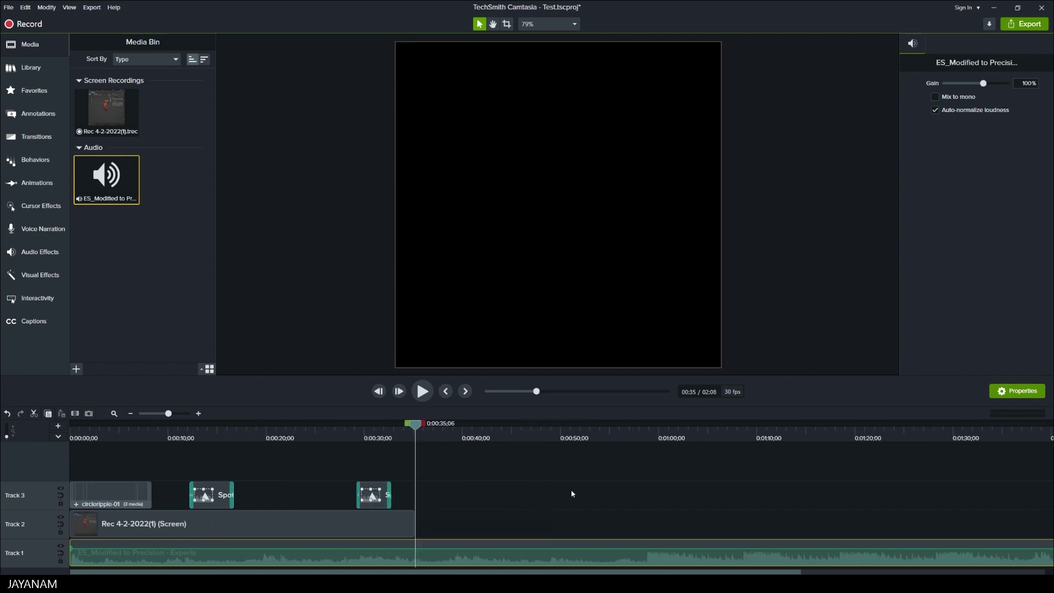
{"action": "left_click_drag", "start_coordinate": [522, 559], "coordinate": [193, 550]}
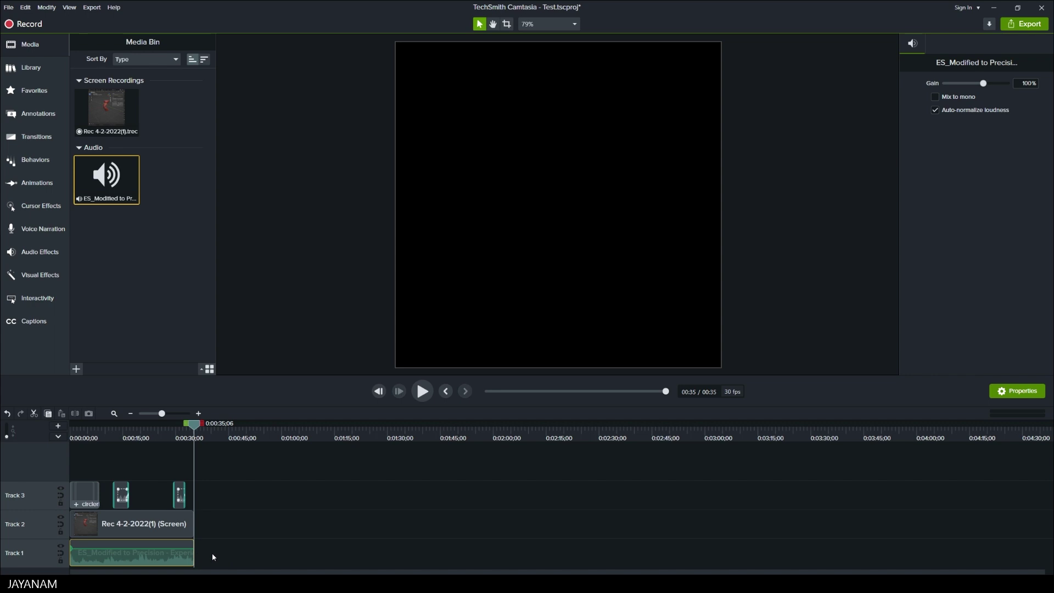
{"action": "scroll", "coordinate": [212, 545], "scroll_direction": "up", "scroll_amount": 3}
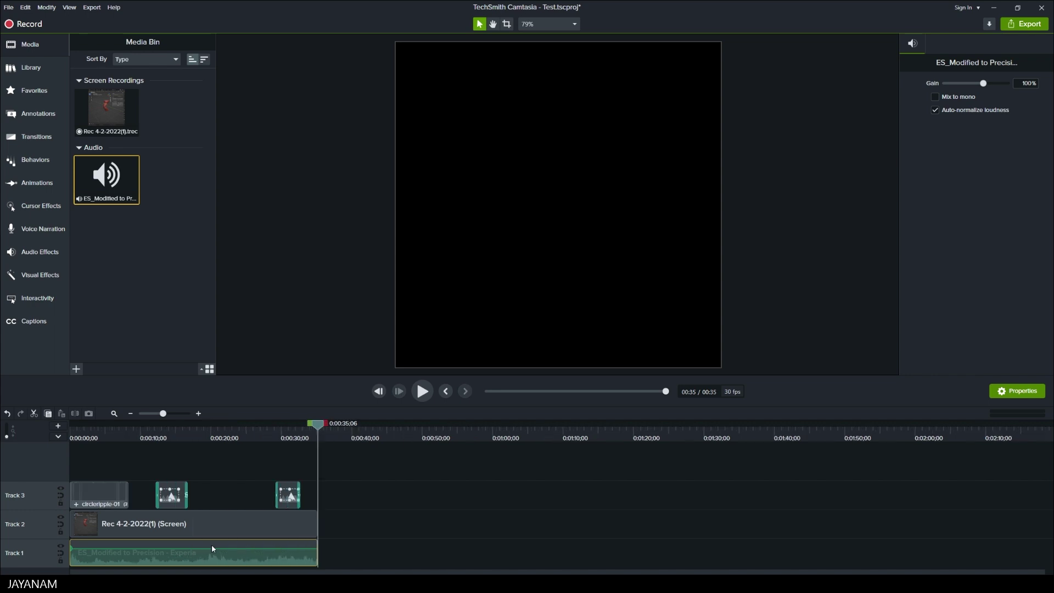
{"action": "scroll", "coordinate": [212, 545], "scroll_direction": "up", "scroll_amount": 1}
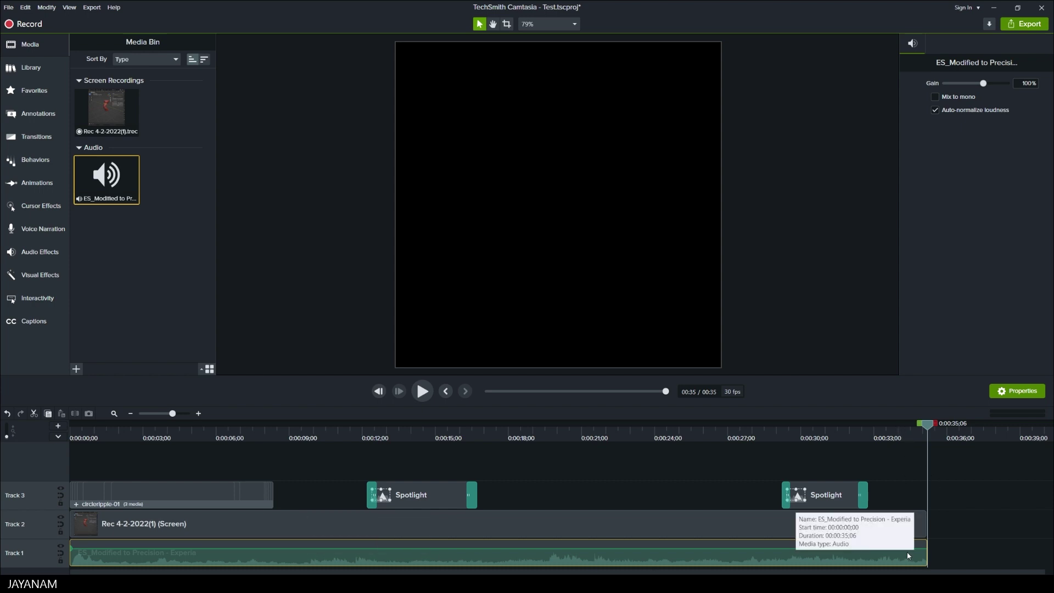
- Add a Fade Out to the music starting around 30 seconds, then preview it
{"action": "left_click", "coordinate": [53, 258]}
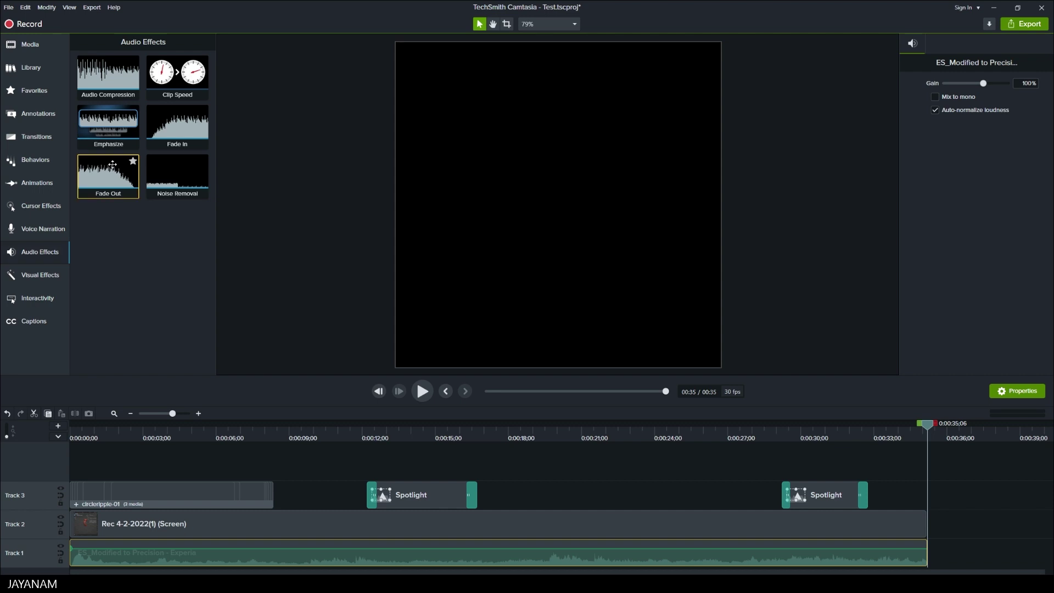
{"action": "left_click_drag", "start_coordinate": [111, 166], "coordinate": [763, 562]}
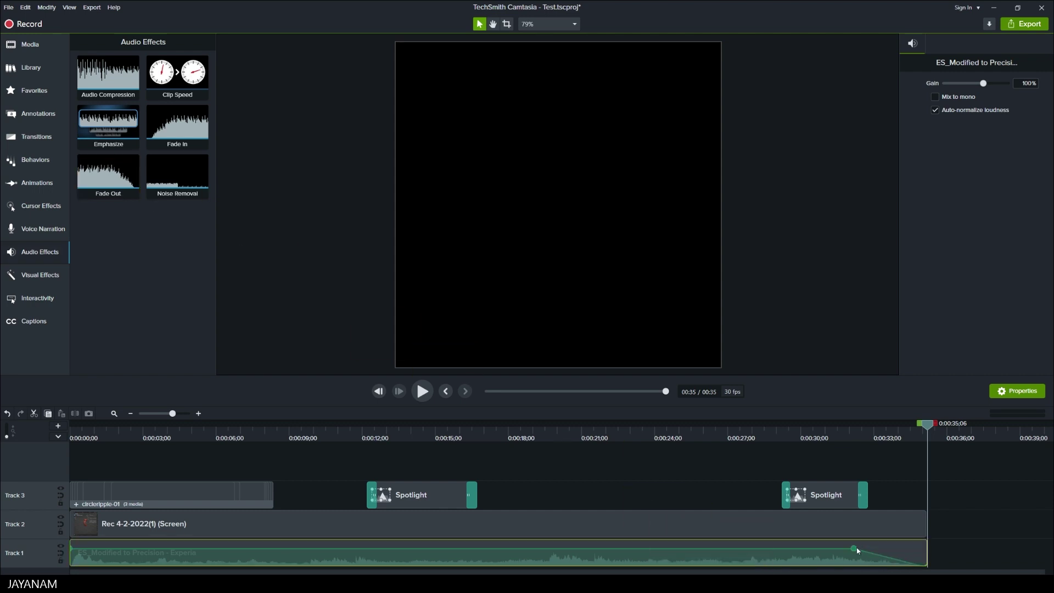
{"action": "left_click_drag", "start_coordinate": [855, 551], "coordinate": [814, 549]}
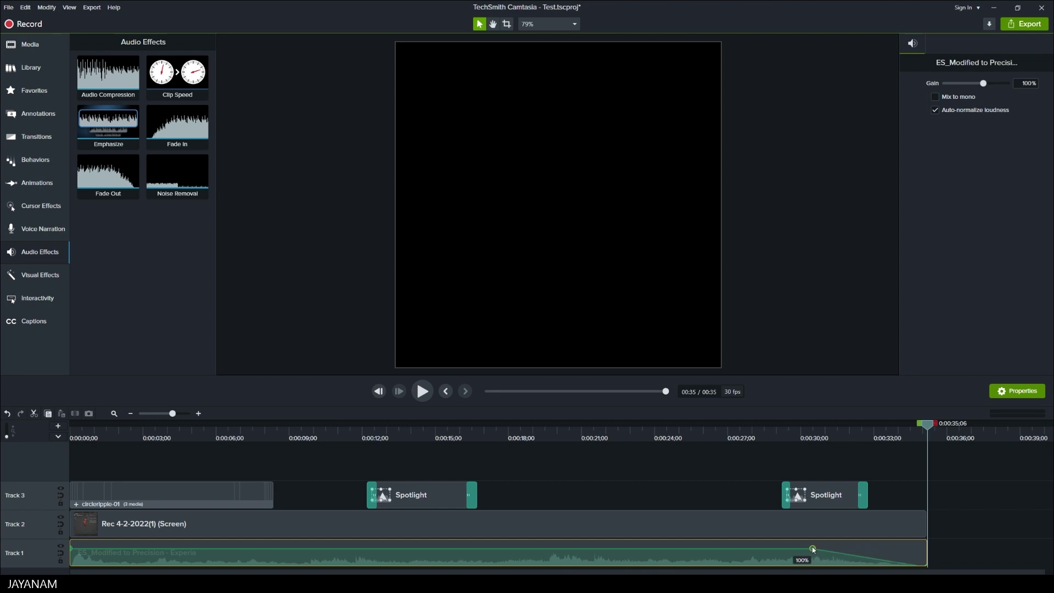
{"action": "left_click", "coordinate": [782, 434]}
{"action": "key", "text": "space"}
- Export to a local file with the MP4 only (up to 1080p) preset, named 'Blender JCurve Tools Crash Course'
{"action": "left_click", "coordinate": [569, 438]}
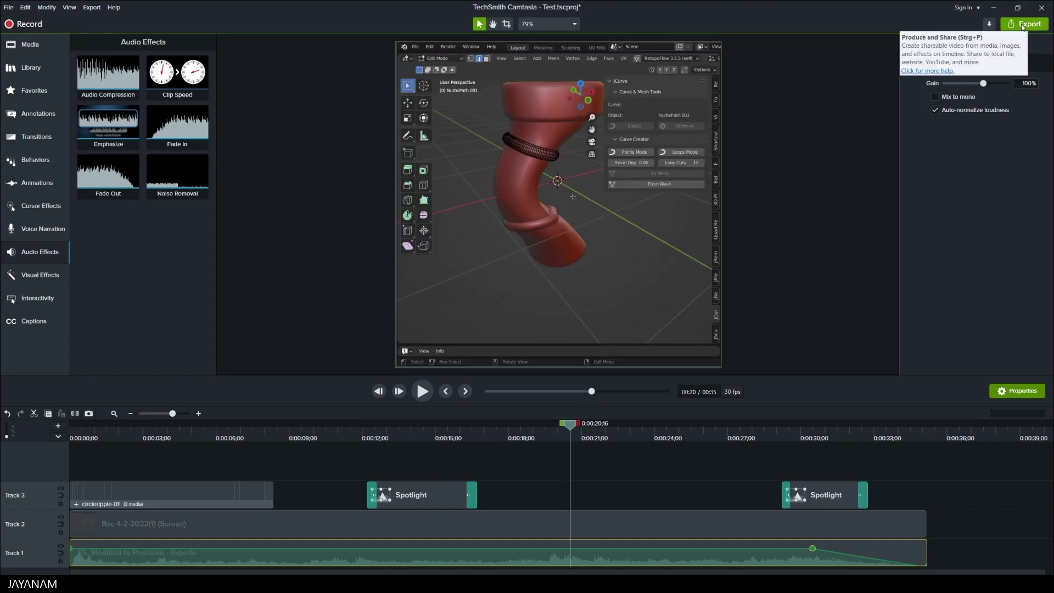
{"action": "left_click", "coordinate": [1022, 25]}
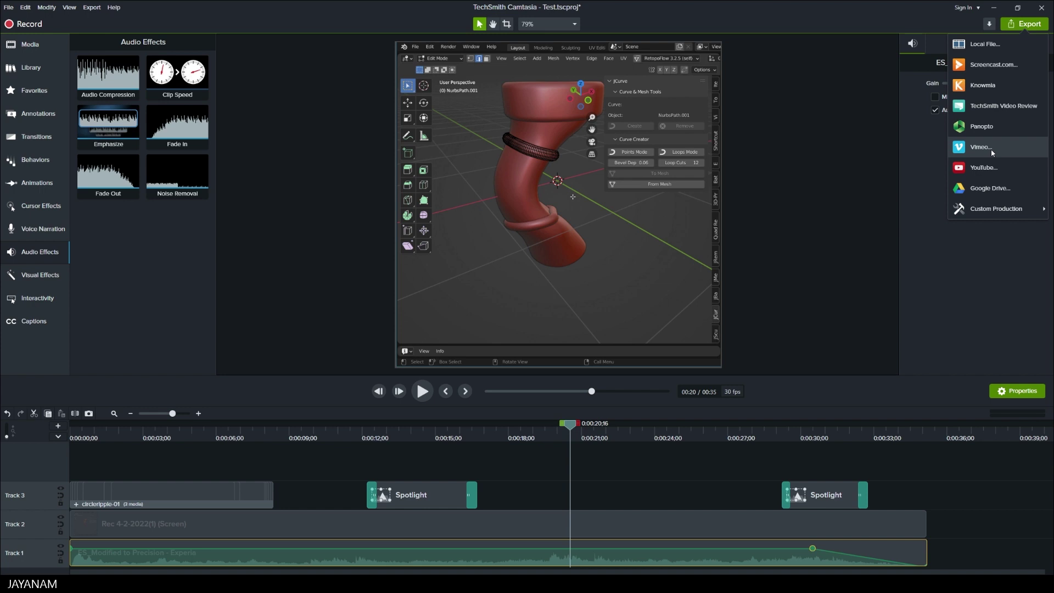
{"action": "left_click", "coordinate": [981, 48]}
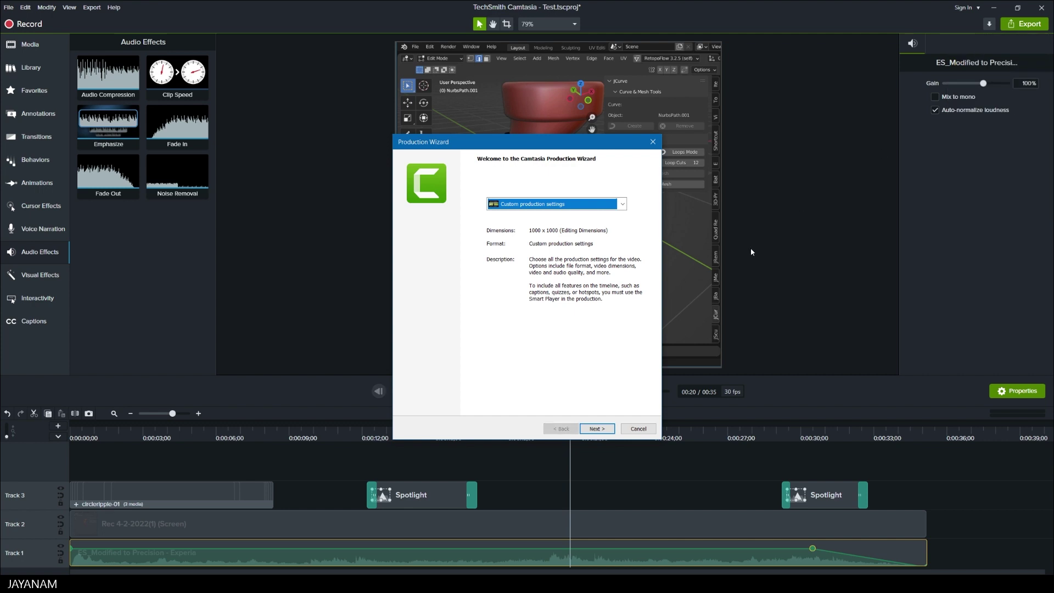
{"action": "left_click", "coordinate": [623, 204]}
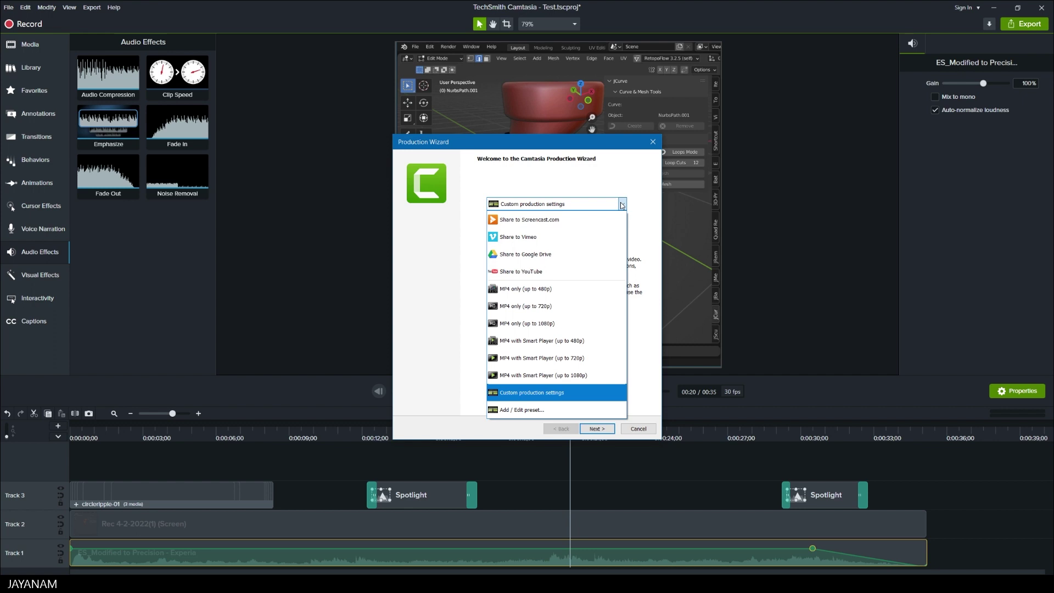
{"action": "left_click", "coordinate": [546, 323]}
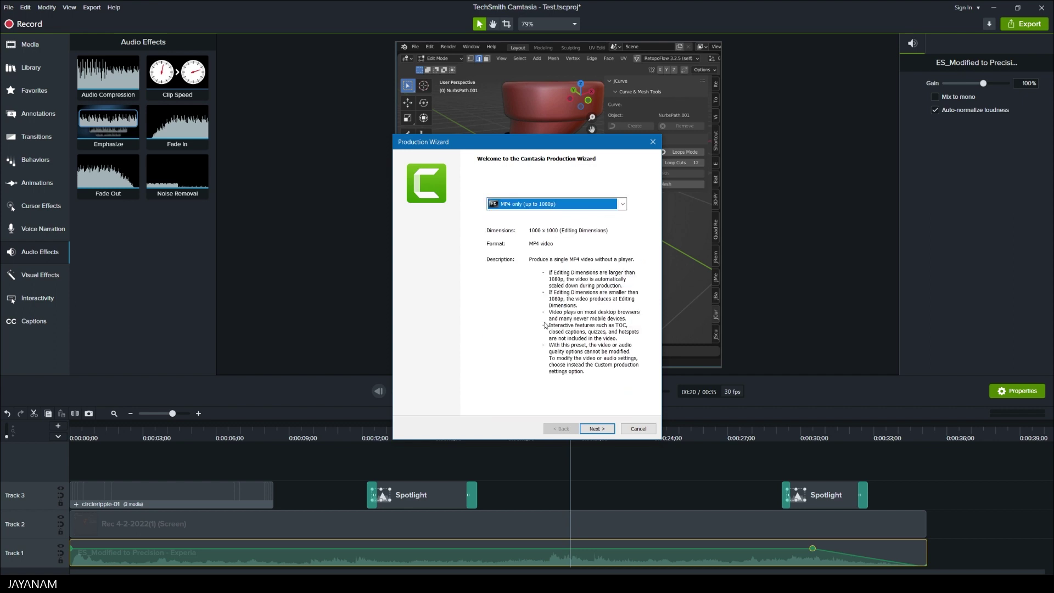
{"action": "left_click", "coordinate": [598, 429]}
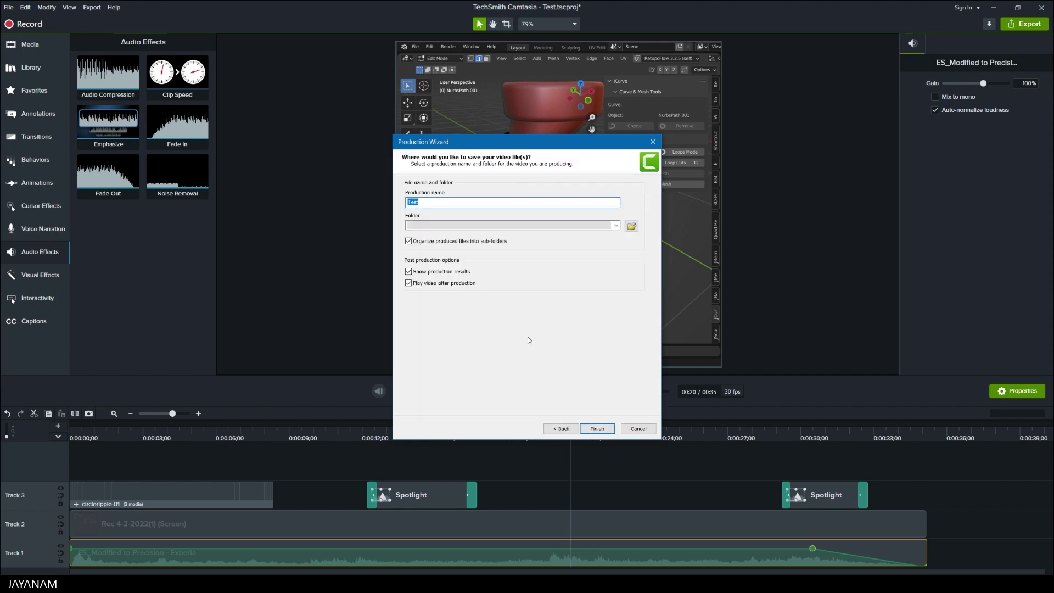
{"action": "type", "text": "Blender JCurve Tools C"}
{"action": "type", "text": "rash Course"}
- Finish the Production Wizard to begin rendering the MP4
{"action": "left_click", "coordinate": [598, 429]}
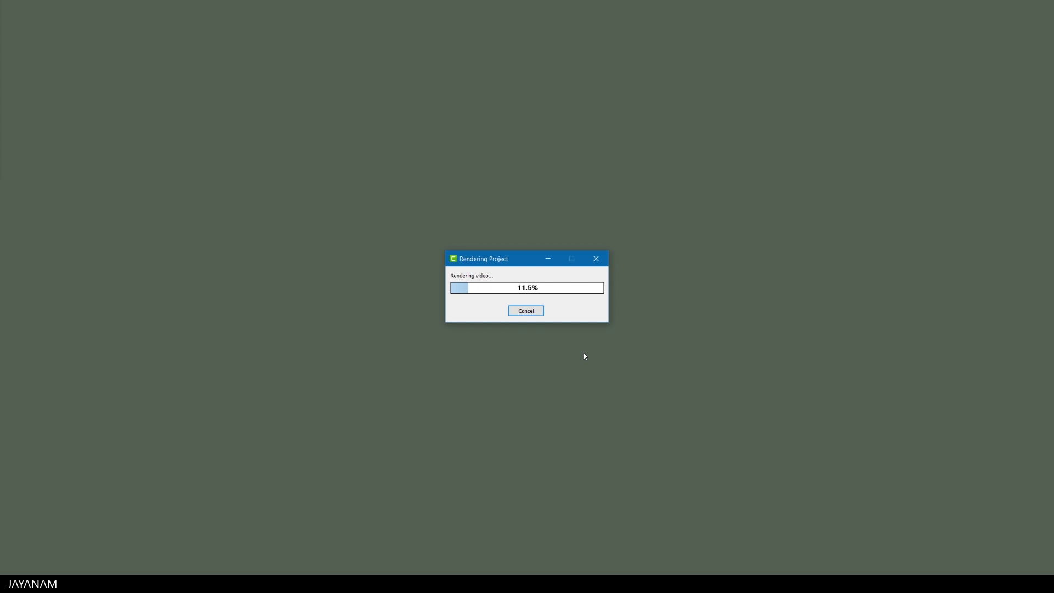